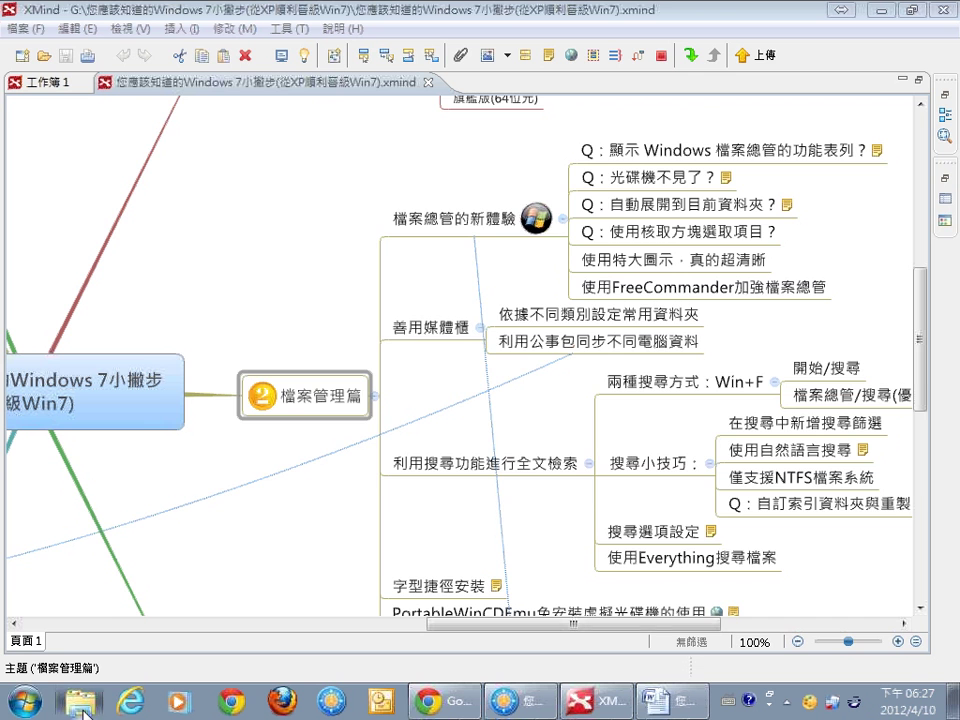
Open Windows Explorer on the libraries view, maximize the window and widen the navigation pane.
click(80, 700)
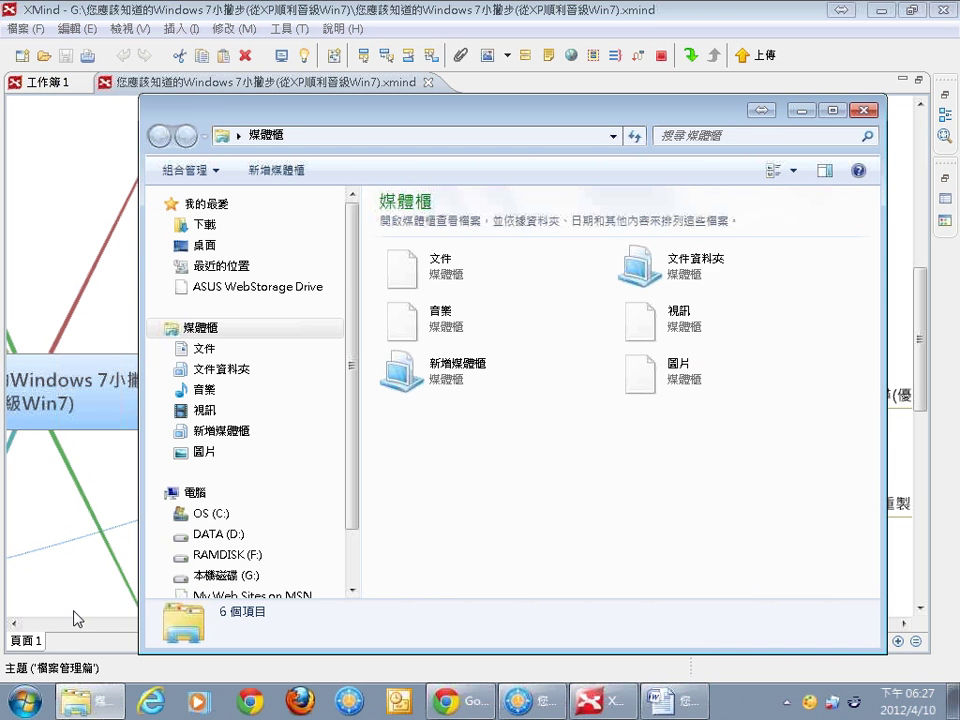
click(834, 110)
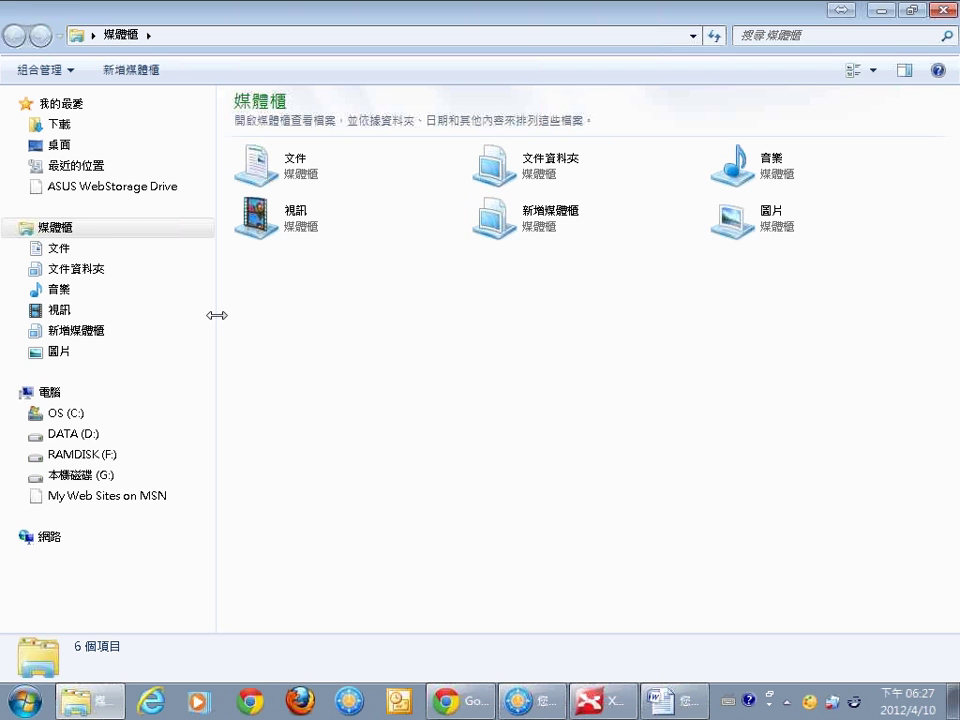
drag(216, 315, 296, 315)
Open Oracle VM VirtualBox and select the Windows 98 virtual machine.
key(super)
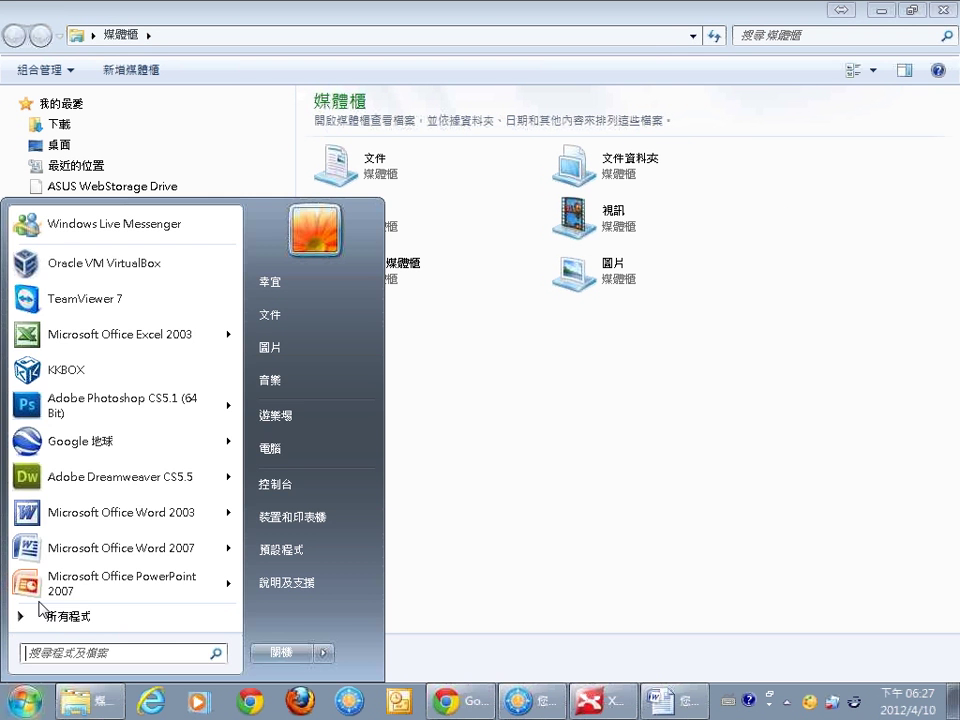
click(128, 262)
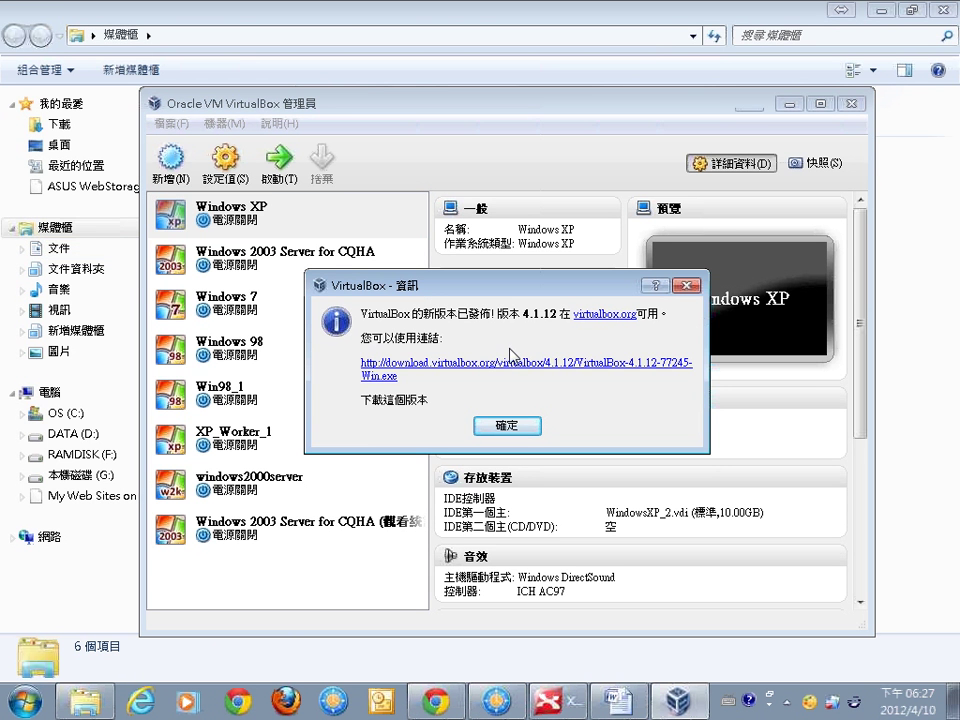
click(510, 425)
click(255, 346)
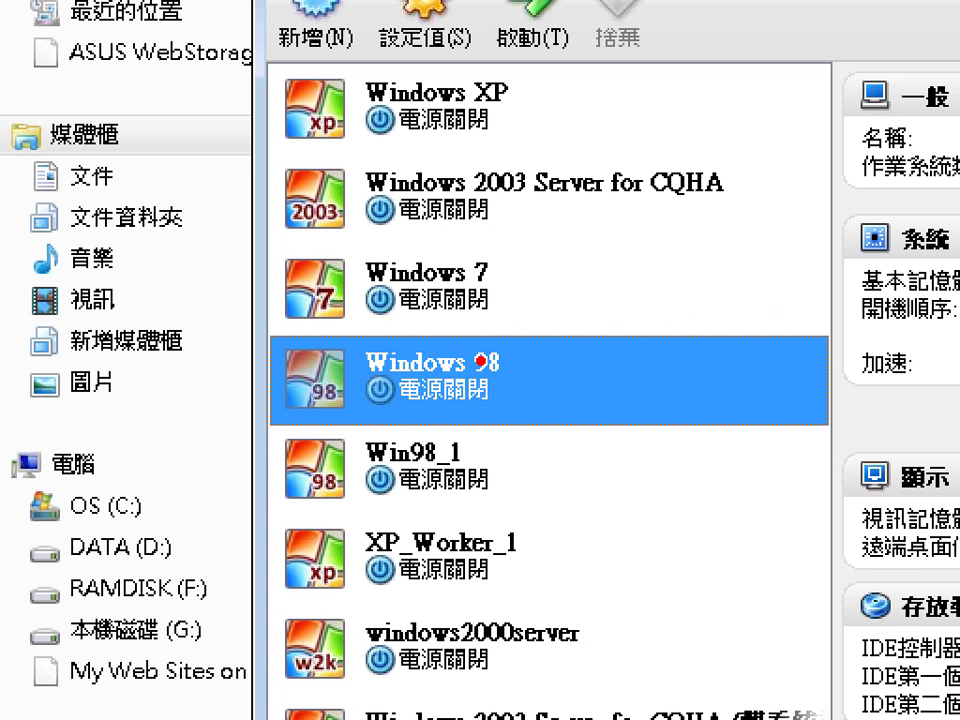
mouse_move(549, 358)
mouse_down()
mouse_move(571, 383)
mouse_move(632, 265)
mouse_up()
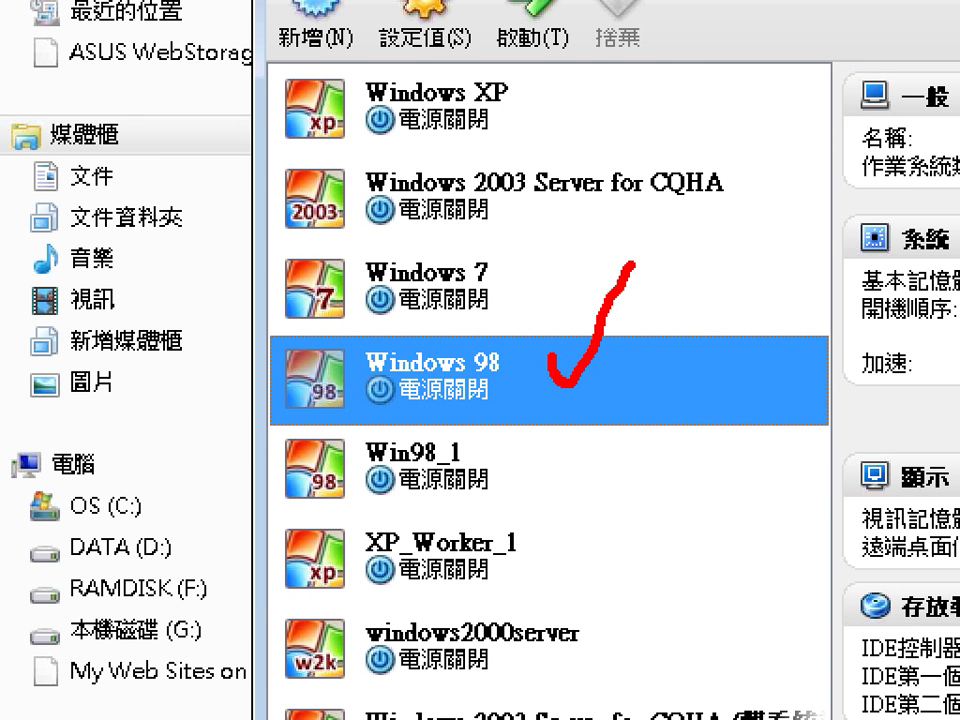
key(Escape)
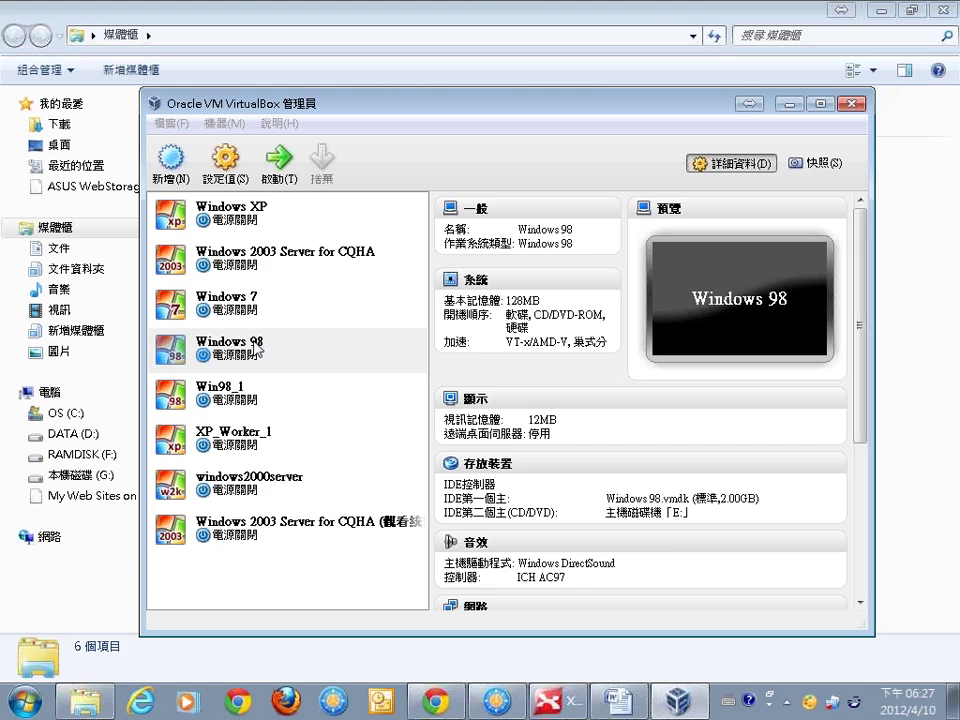
Start the Windows 98 virtual machine and close the Vmwaretray error dialog in the guest.
click(280, 165)
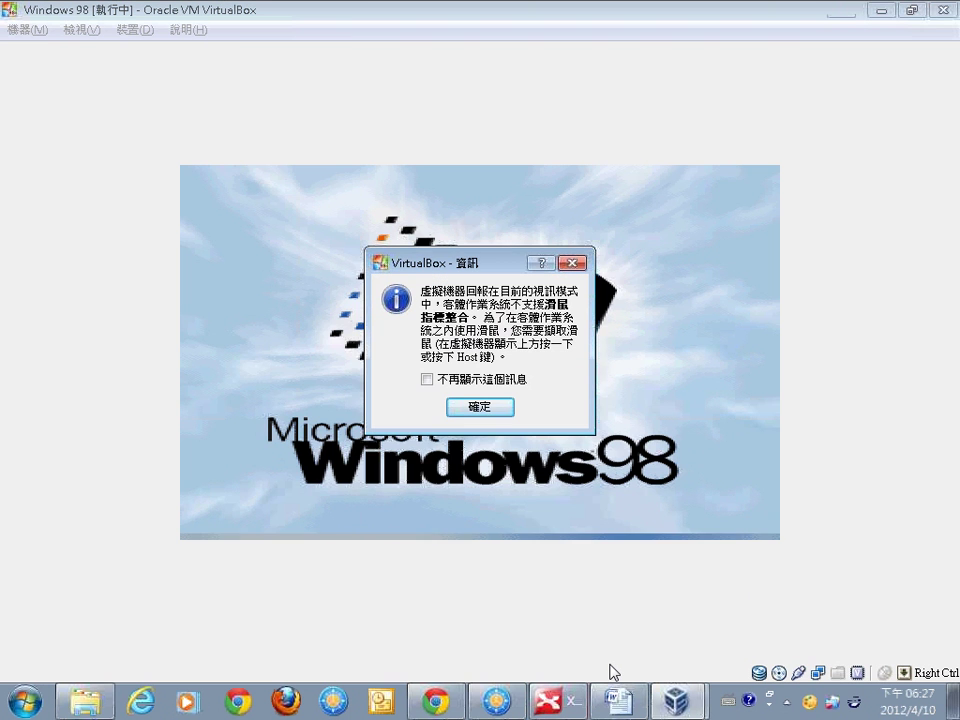
click(480, 407)
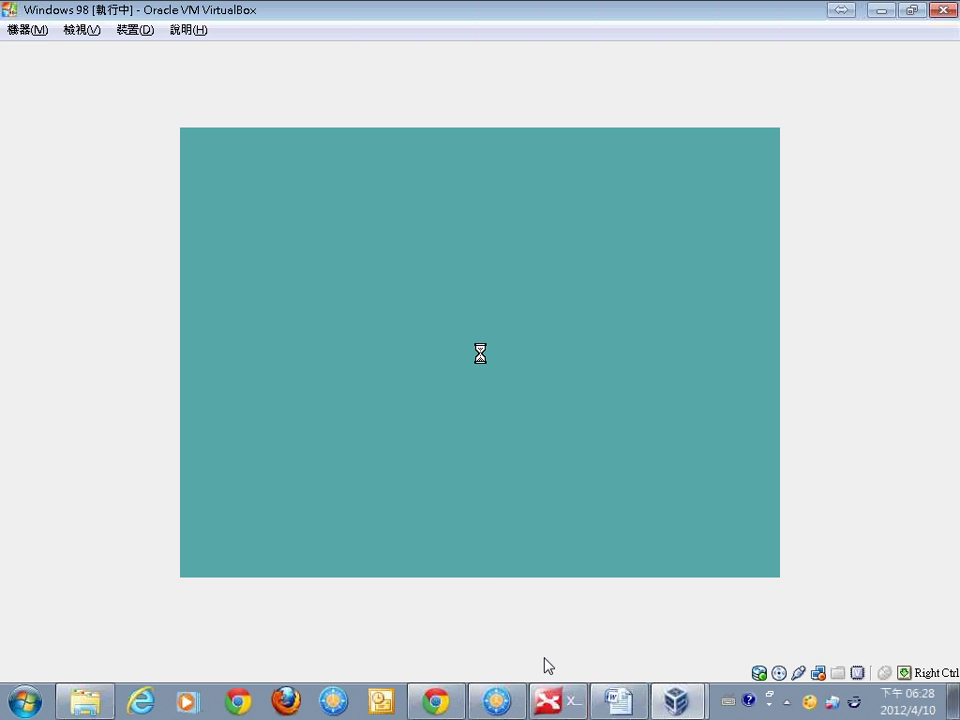
mouse_move(556, 700)
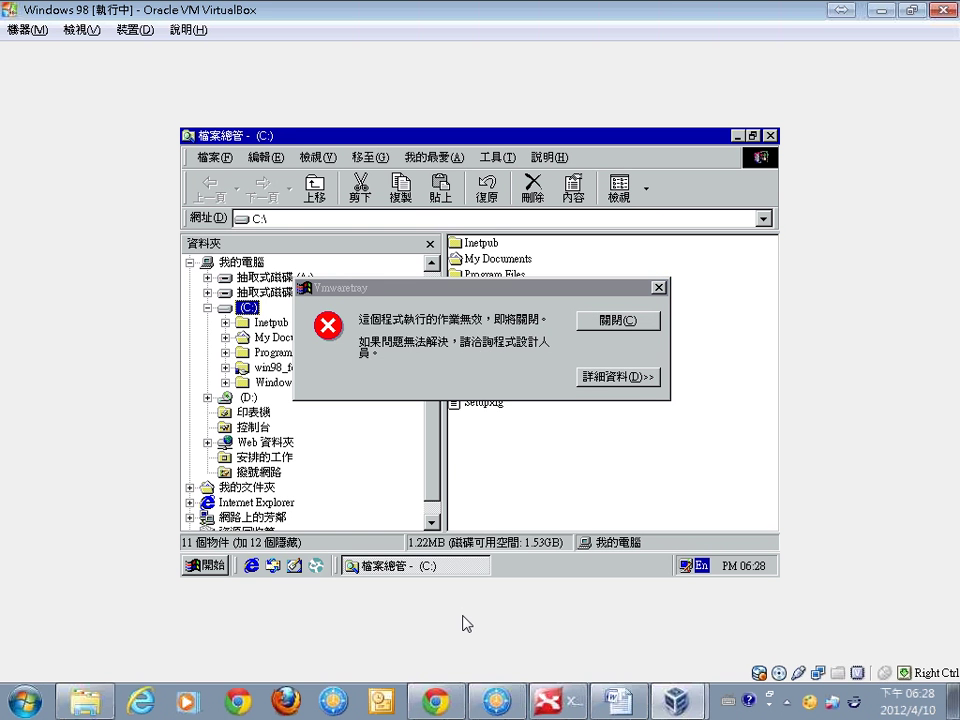
click(624, 316)
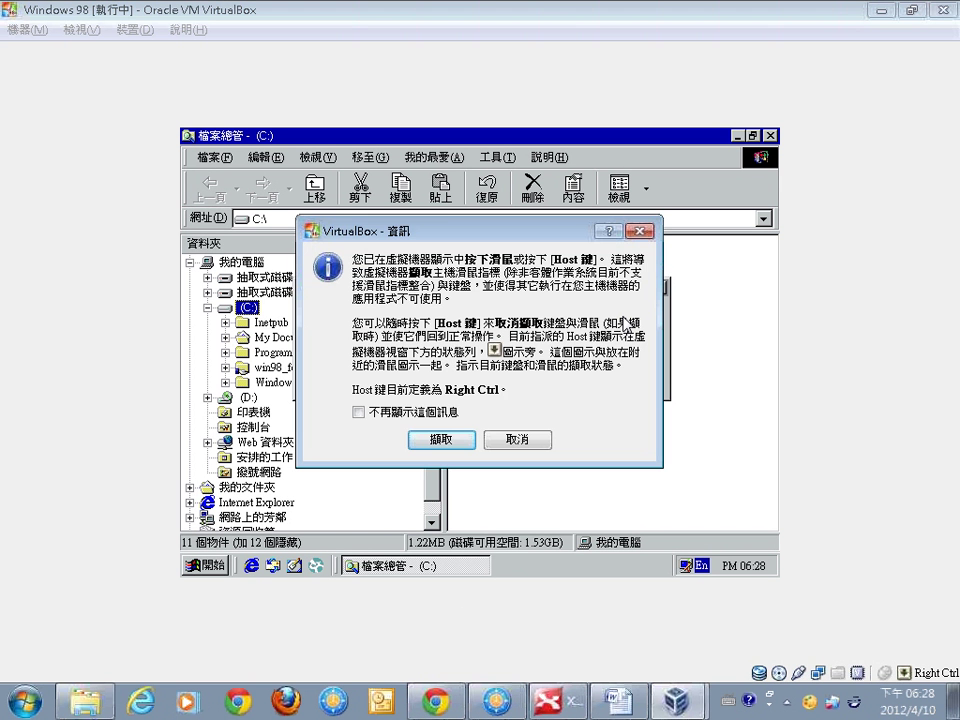
click(441, 439)
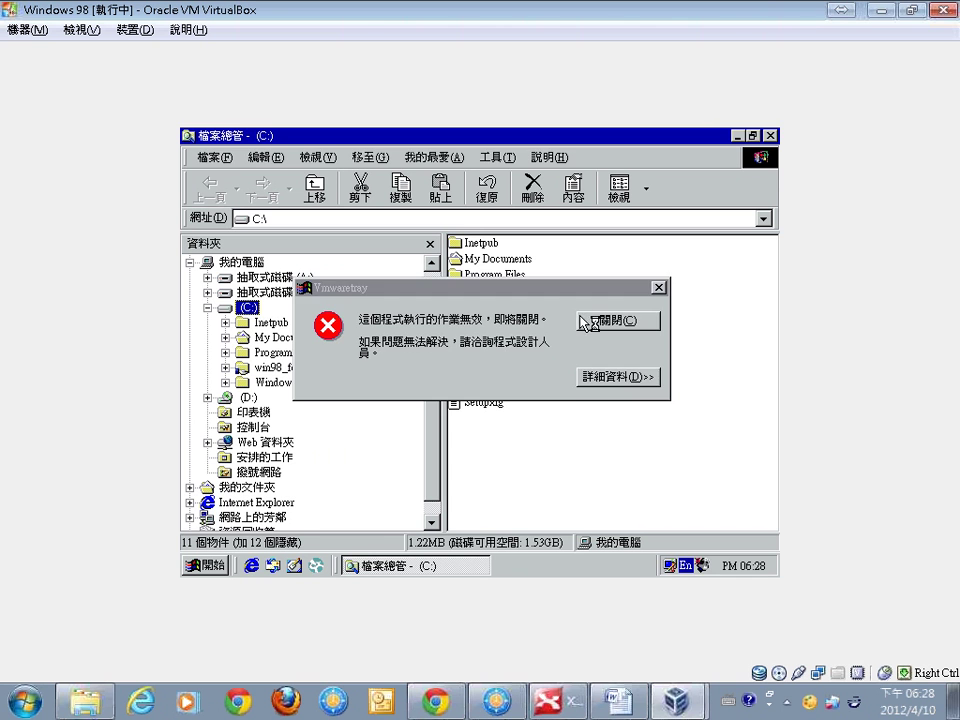
click(640, 377)
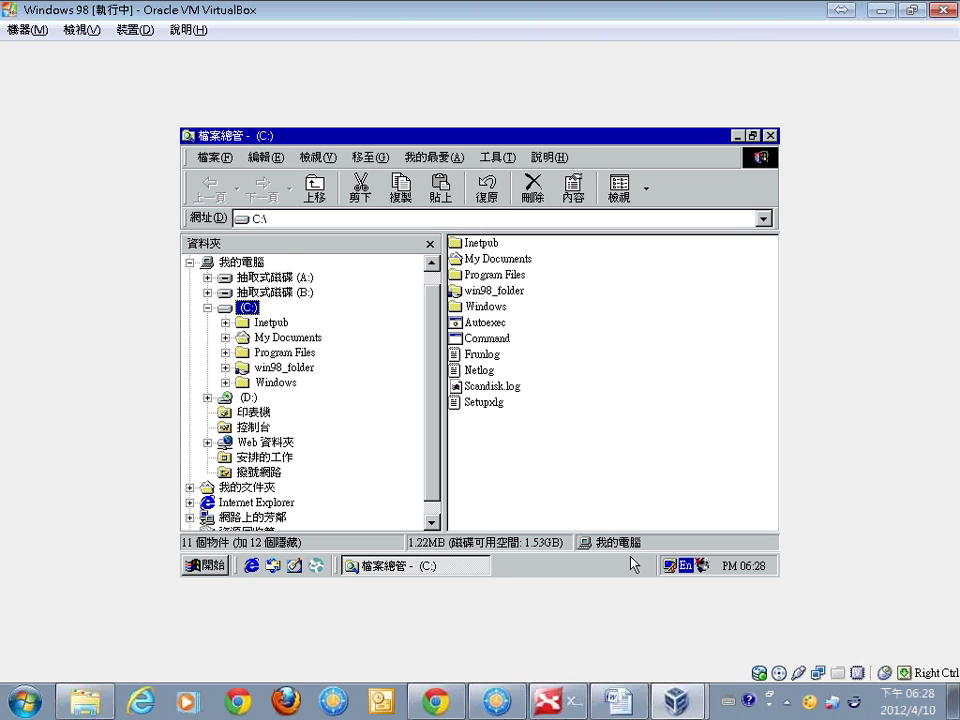
Close the Windows 98 virtual machine while saving its machine state, and exit the VirtualBox manager.
key(super)
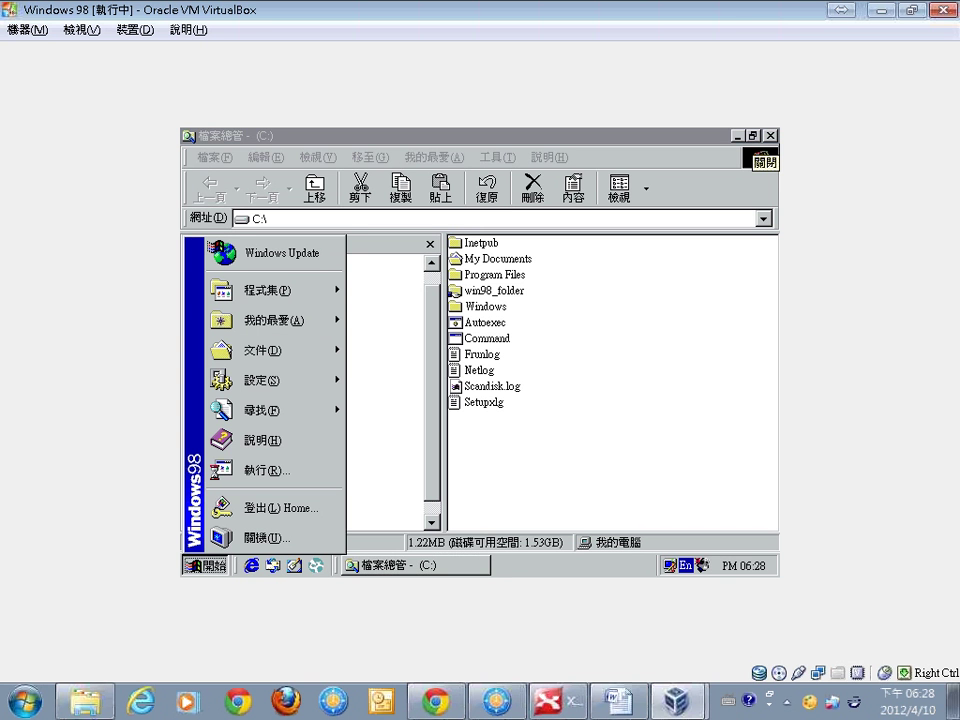
click(943, 10)
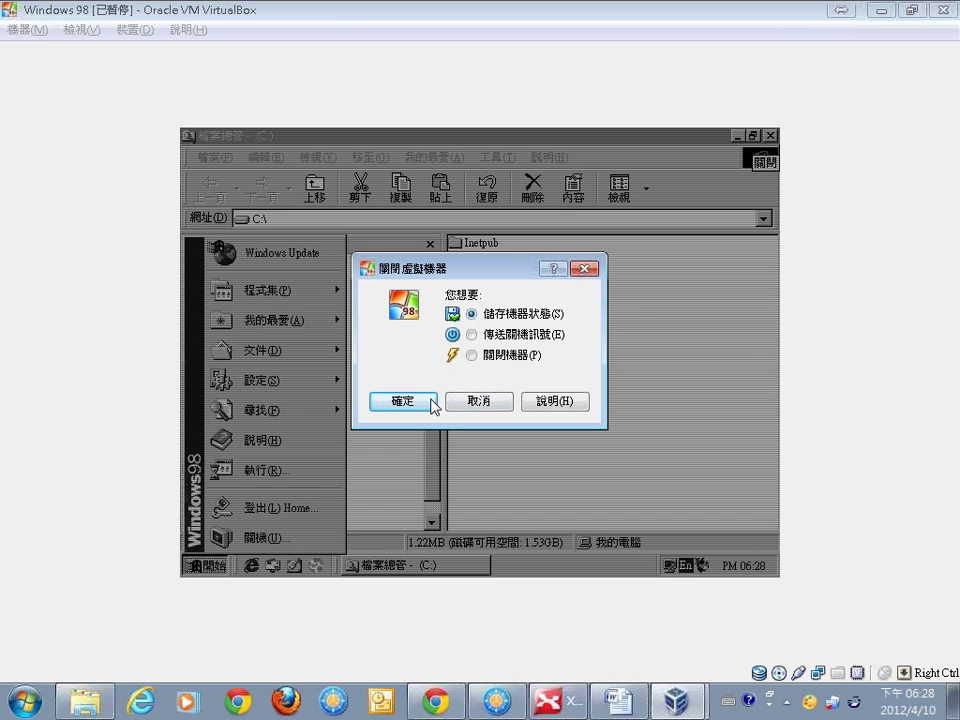
click(417, 400)
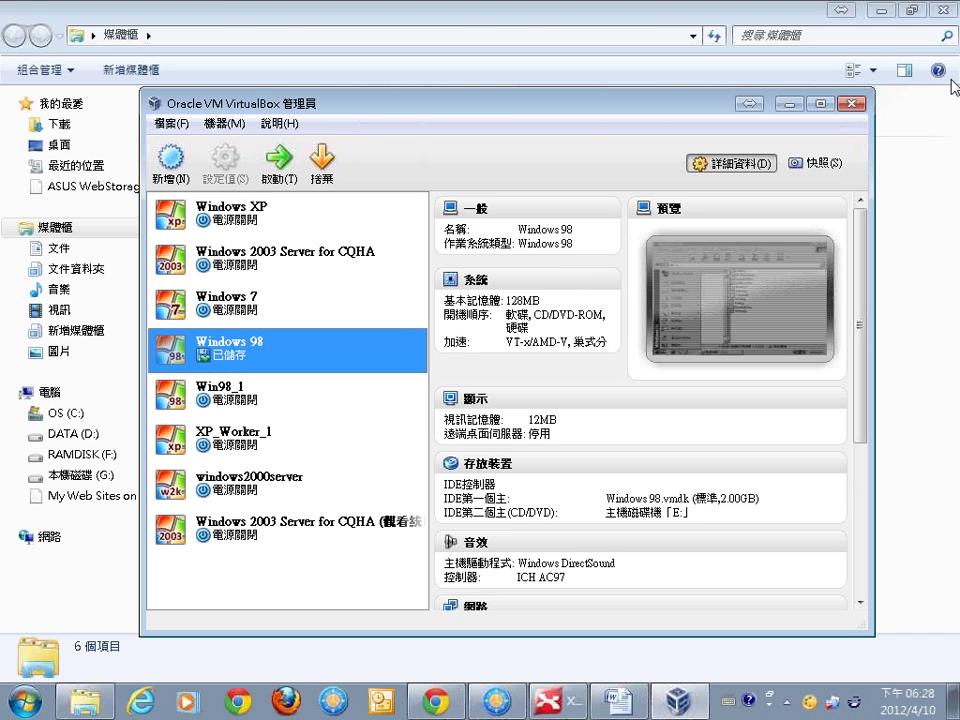
click(851, 104)
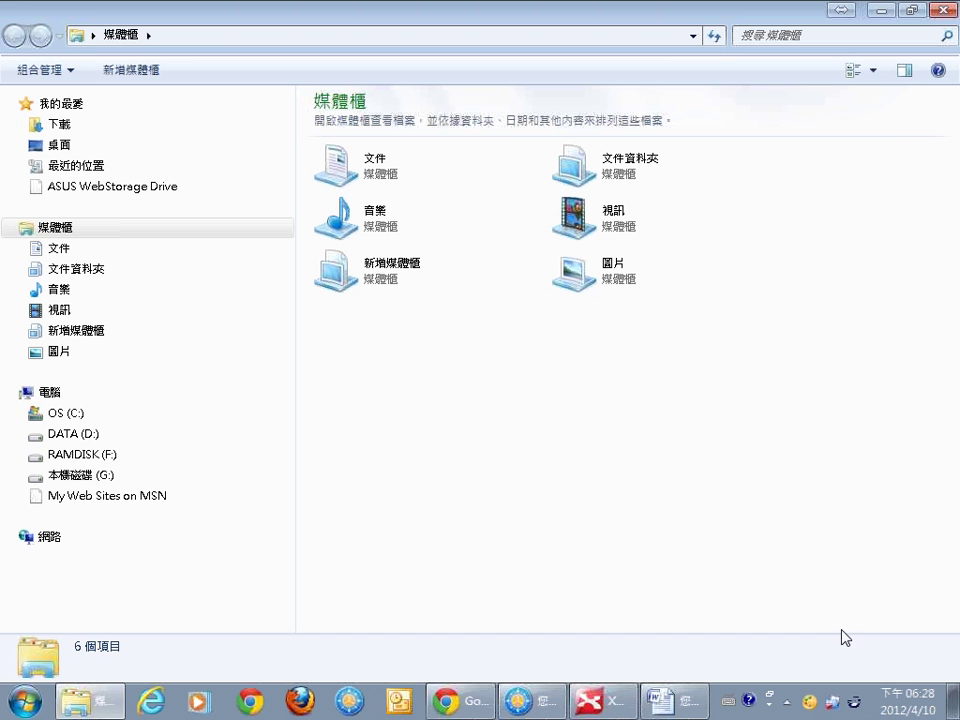
click(834, 703)
click(834, 703)
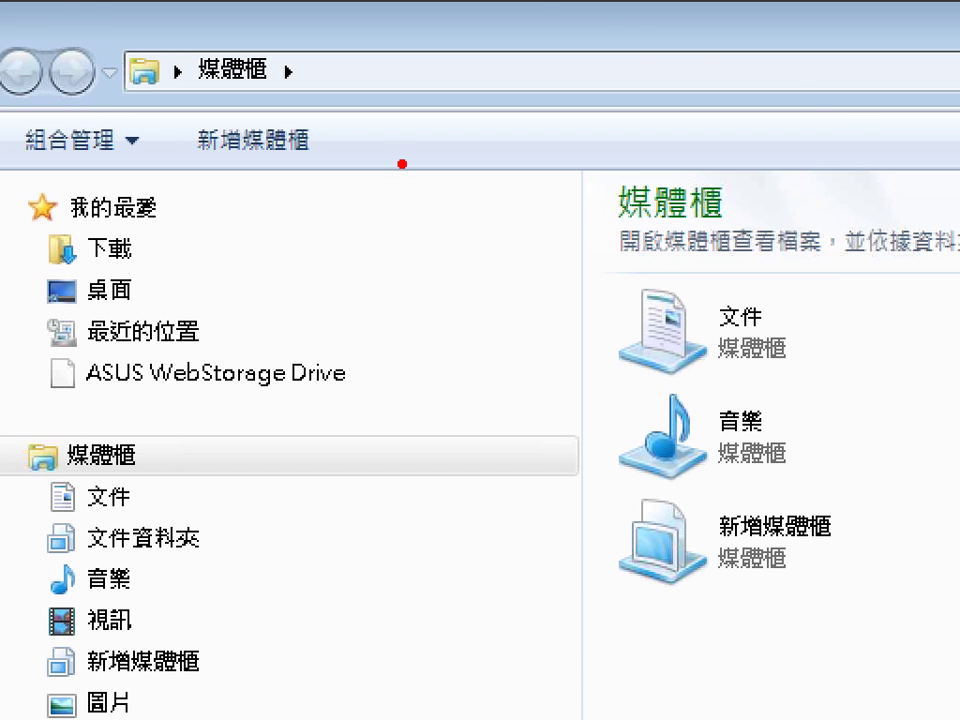
mouse_move(452, 172)
mouse_down()
mouse_move(315, 223)
mouse_move(11, 105)
mouse_move(642, 45)
mouse_move(850, 175)
mouse_move(555, 280)
mouse_up()
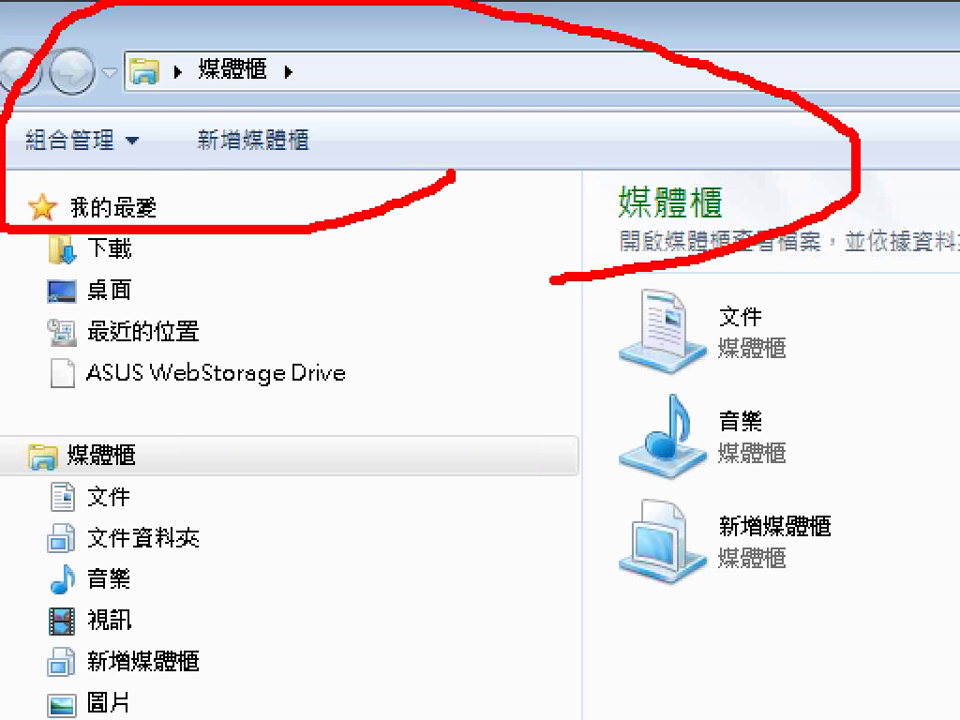
click(564, 265)
mouse_move(59, 172)
mouse_down()
mouse_move(65, 195)
mouse_move(152, 180)
mouse_up()
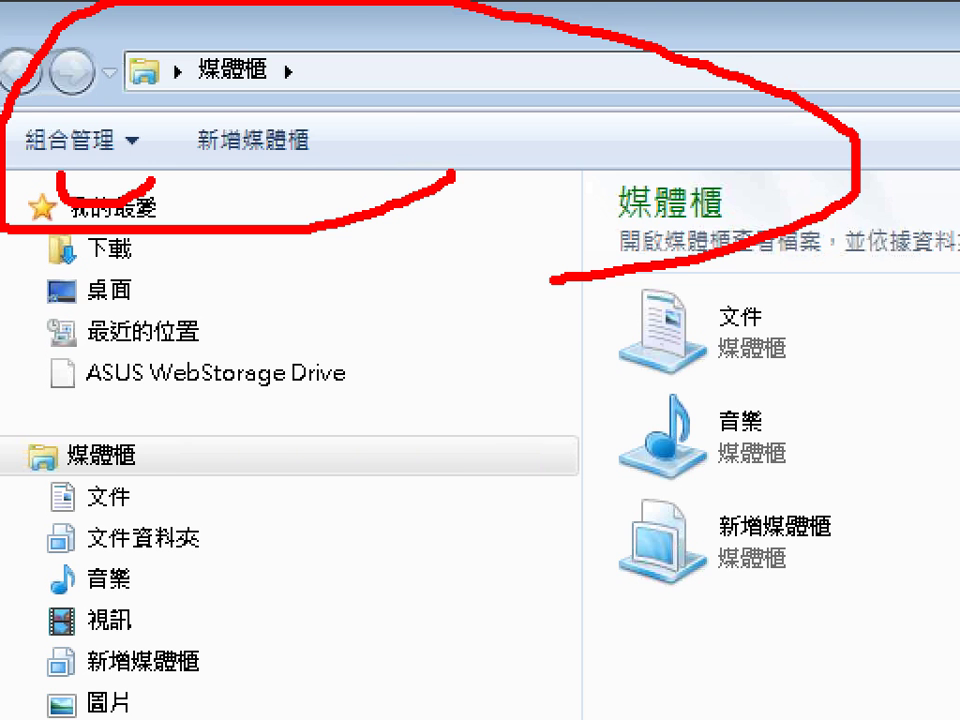
key(Escape)
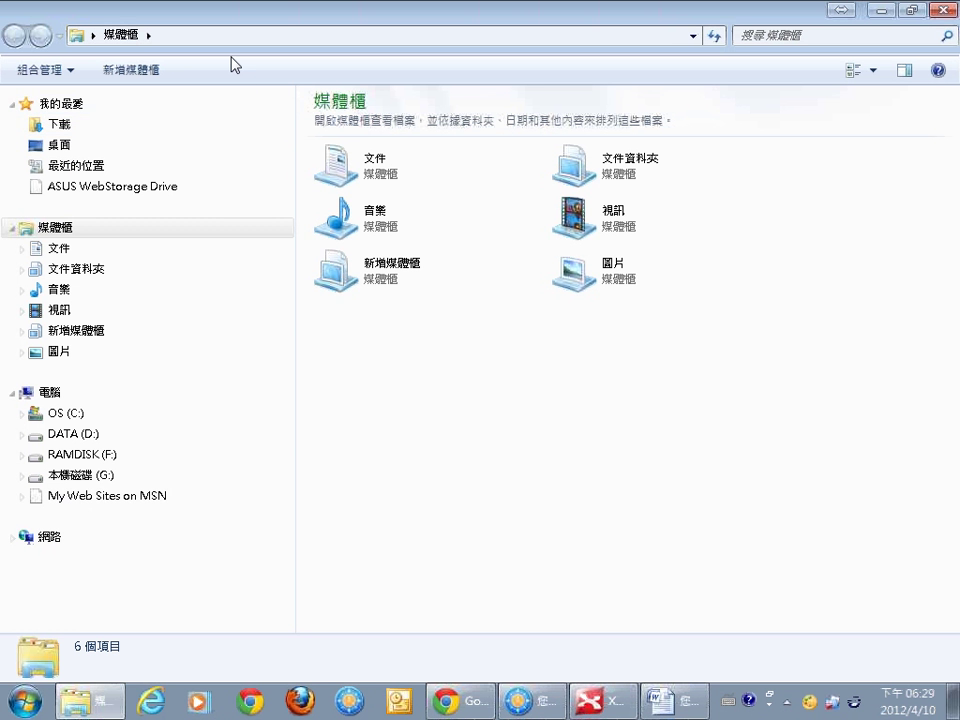
Temporarily show the hidden menu bar in the Explorer window and hide it again, two times in a row.
key(alt)
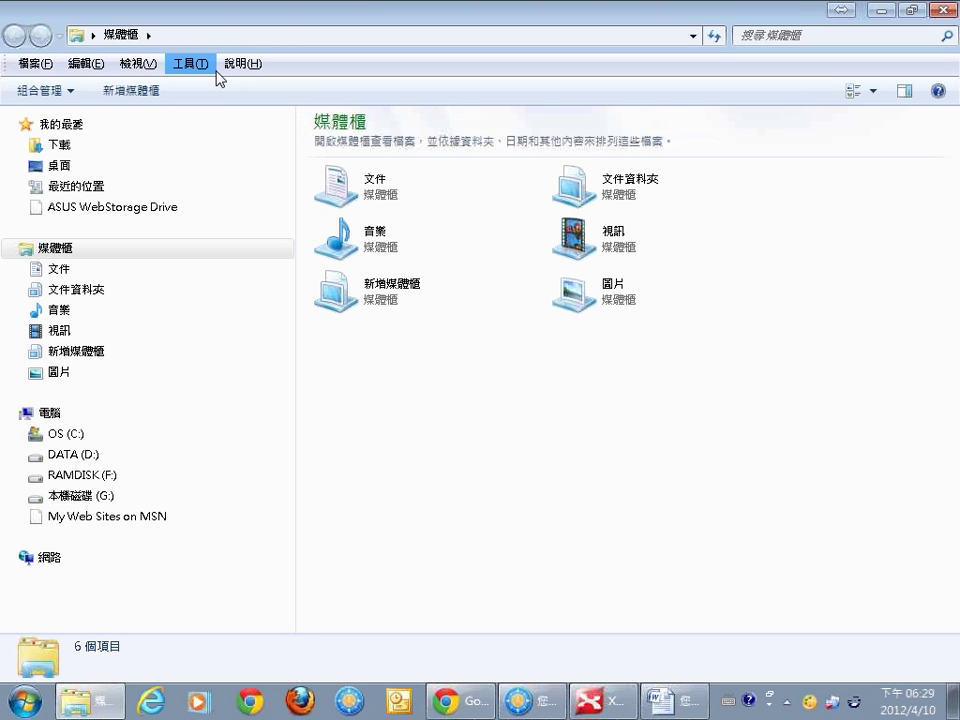
key(alt)
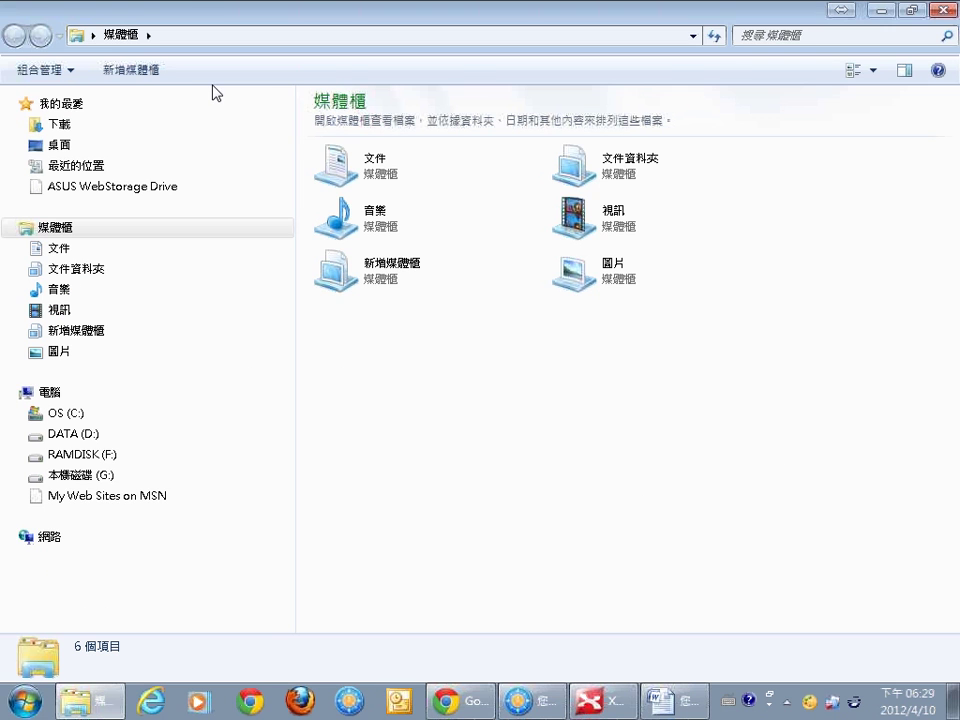
key(alt)
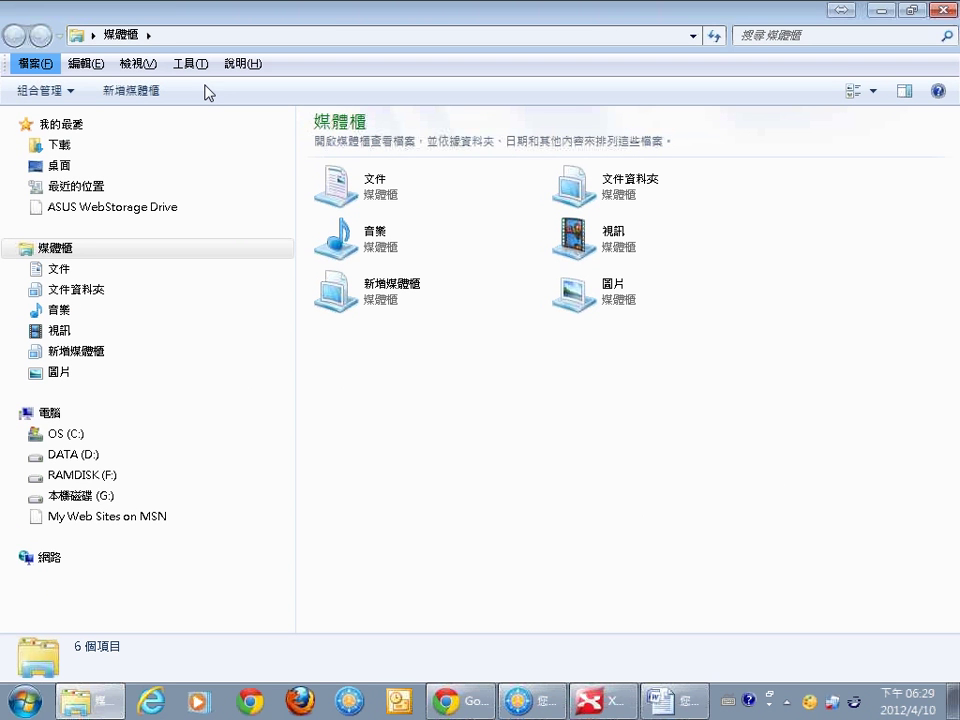
click(212, 20)
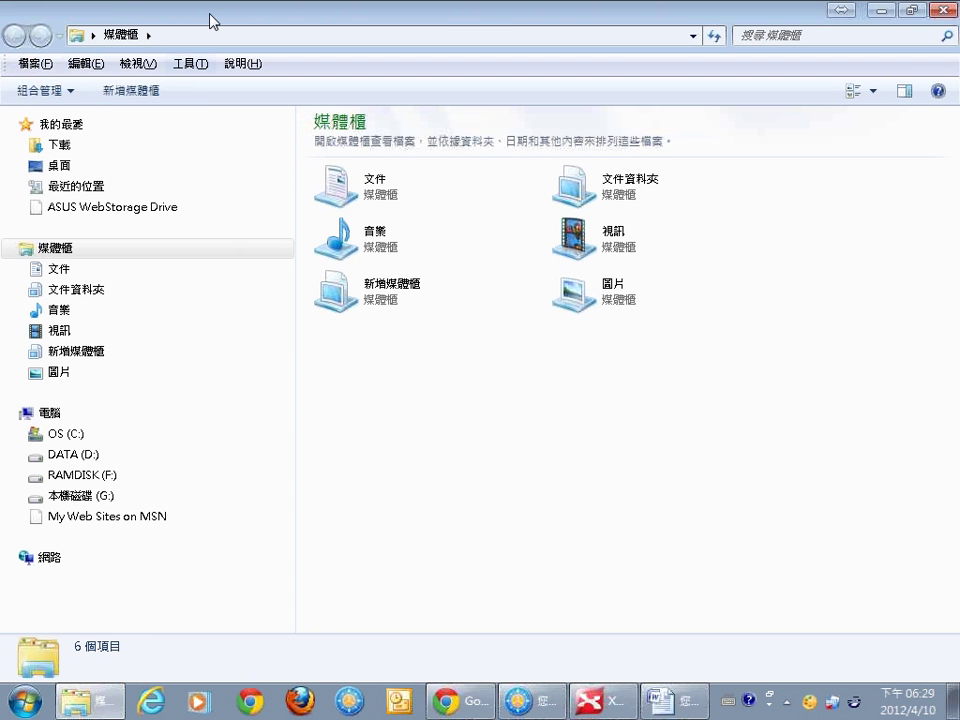
key(alt)
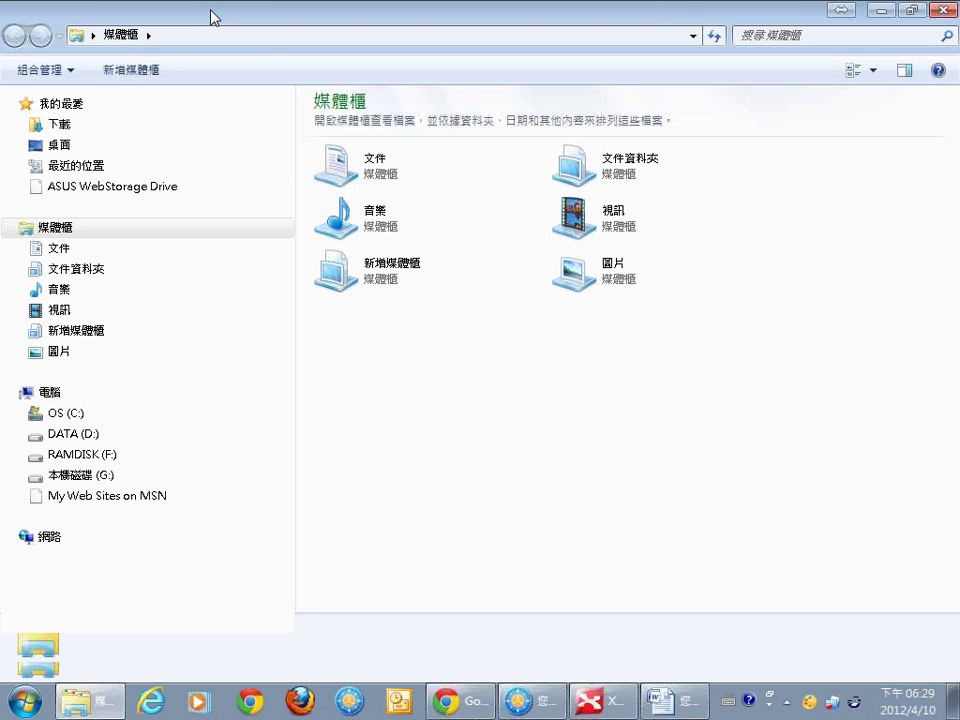
Turn on the permanent menu bar (功能表列) in the Explorer window's layout settings (版面配置).
click(68, 73)
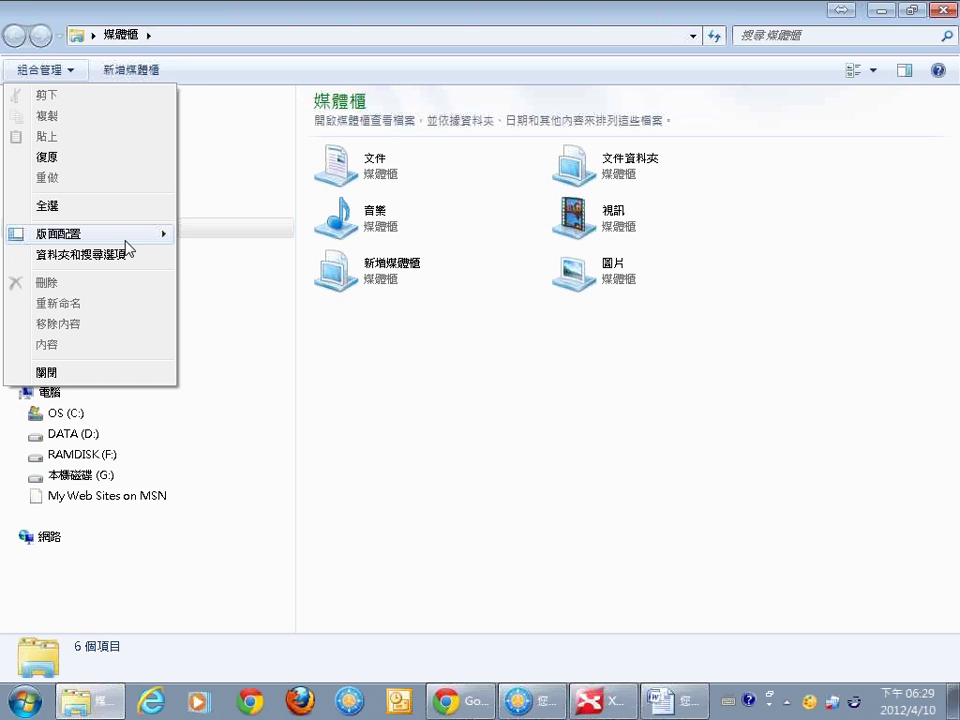
mouse_move(127, 248)
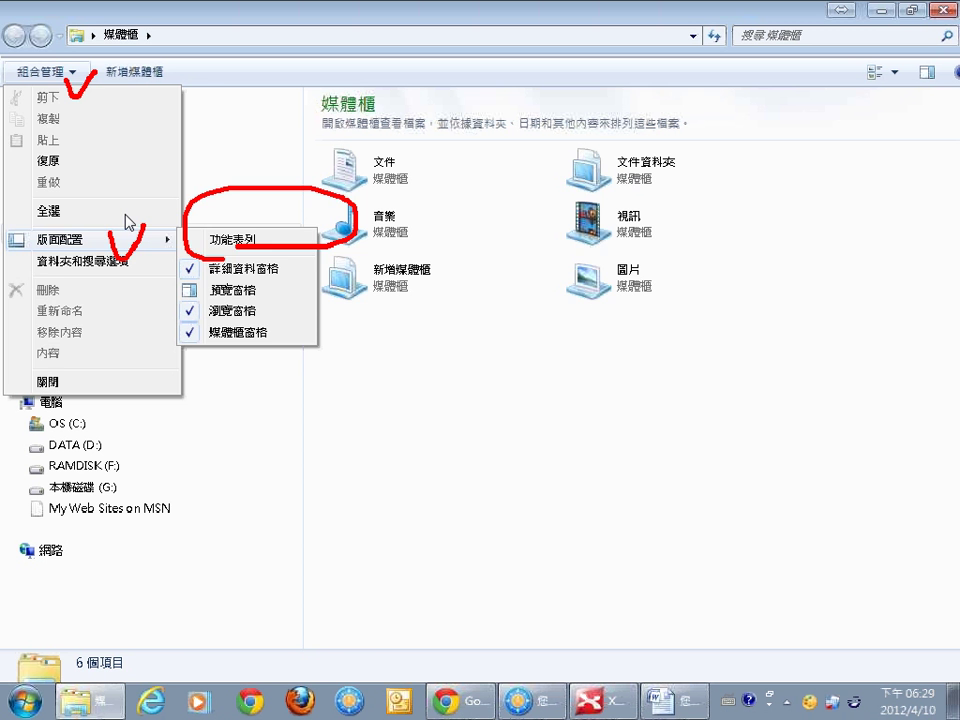
click(115, 210)
click(75, 77)
mouse_move(100, 236)
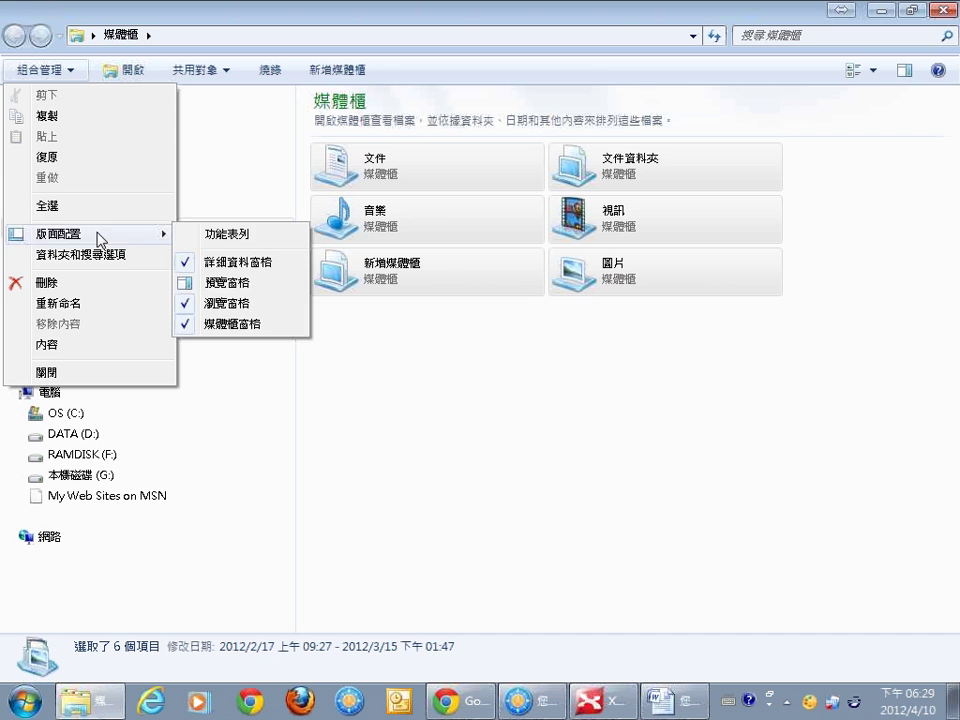
click(212, 233)
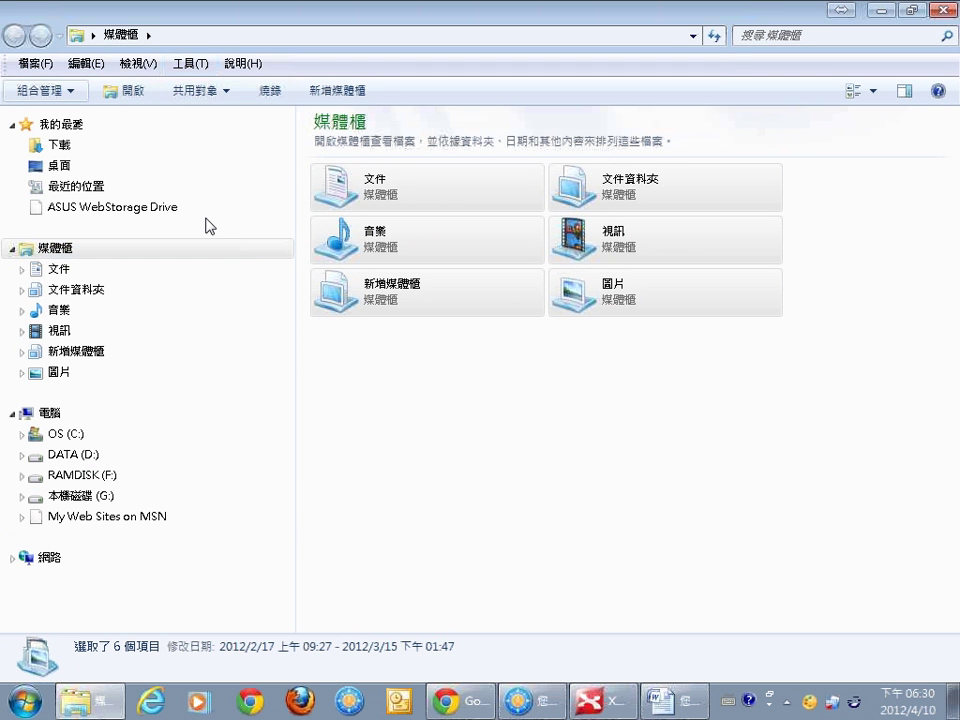
Turn off the permanent menu bar (功能表列) in the Explorer window's layout settings (版面配置).
click(72, 91)
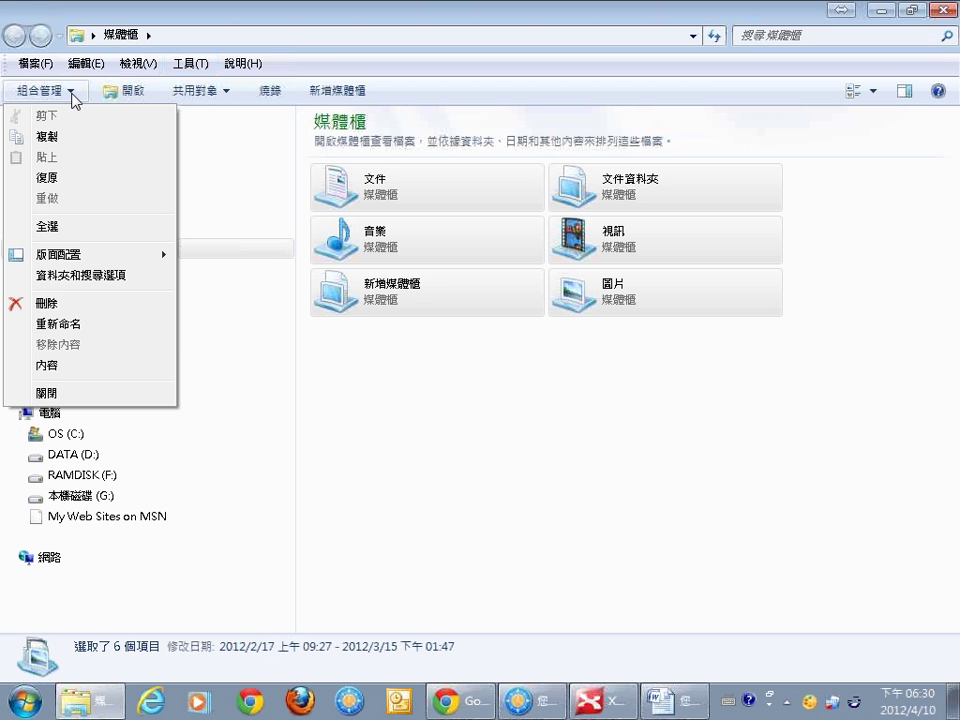
mouse_move(84, 258)
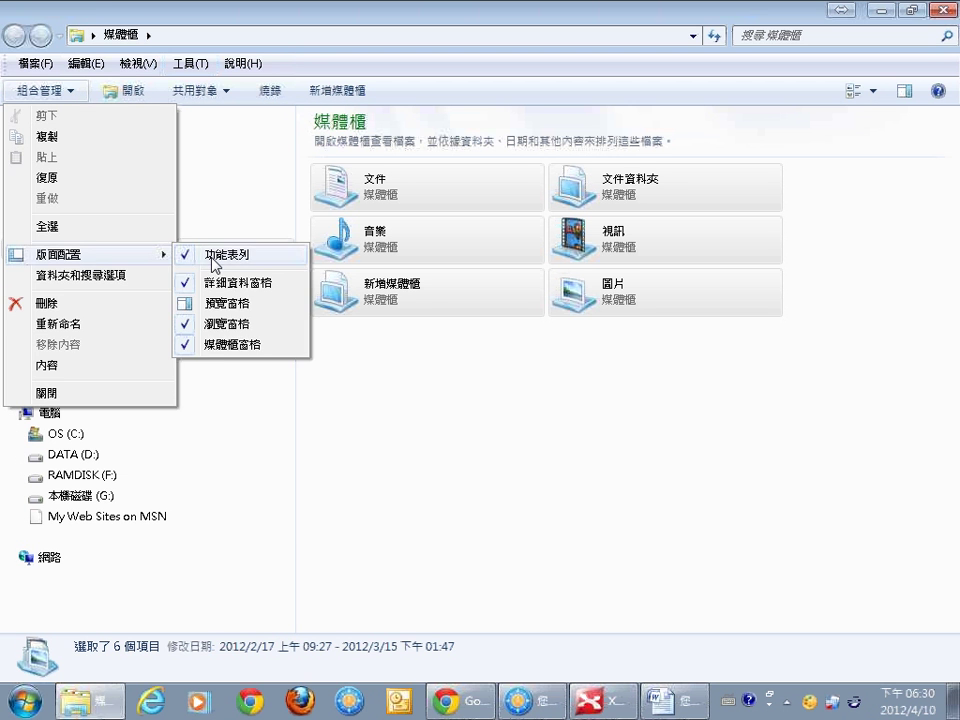
click(212, 253)
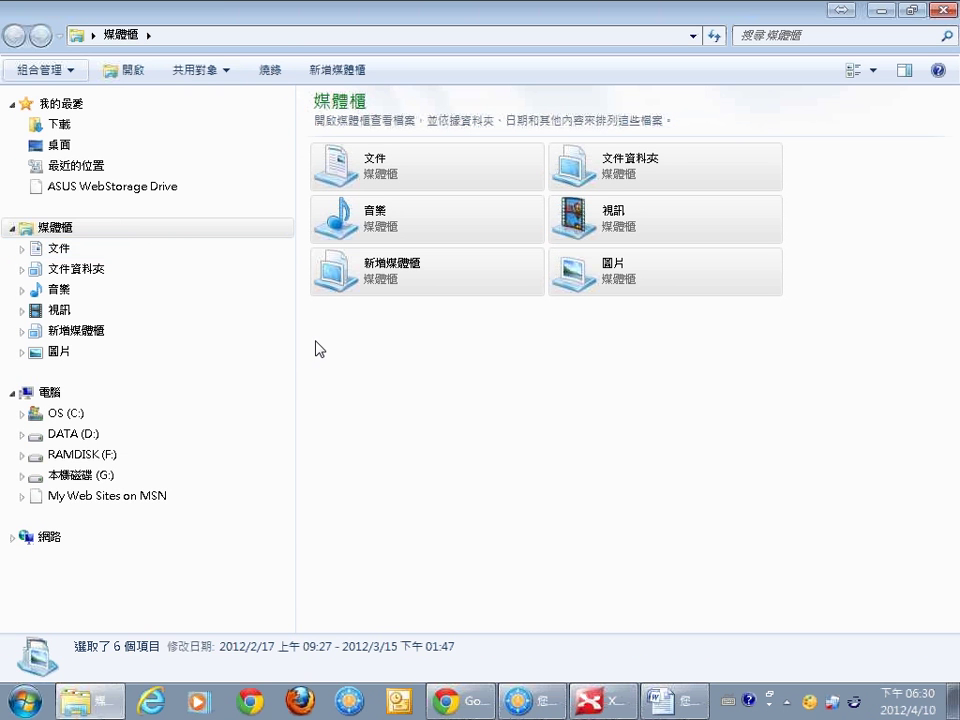
Switch to the XMind mind map and select the topic "Q：光碟機不見了？".
click(598, 700)
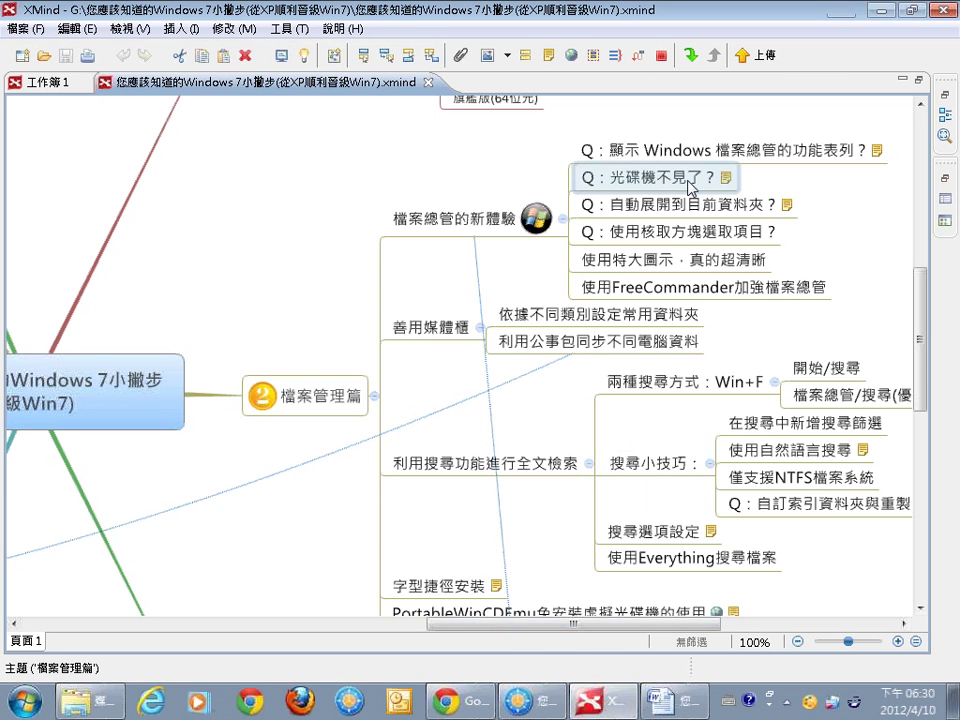
click(690, 188)
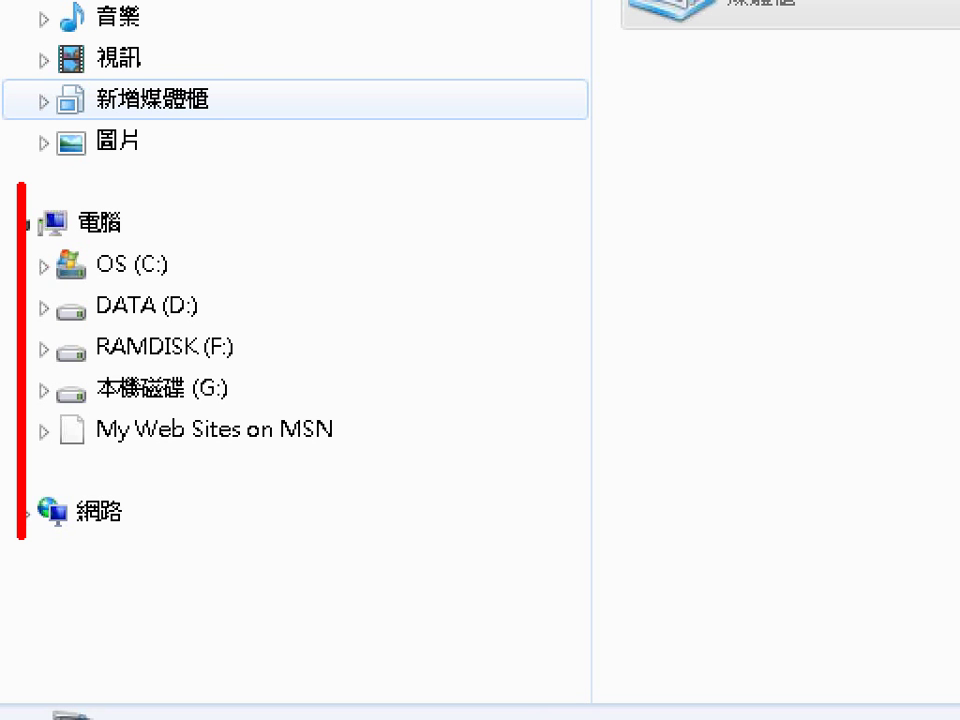
Mark up the 電腦 drive list in the zoomed folder tree with a red check mark, arrow and loop, and leave the zoomed view.
drag(146, 195, 201, 170)
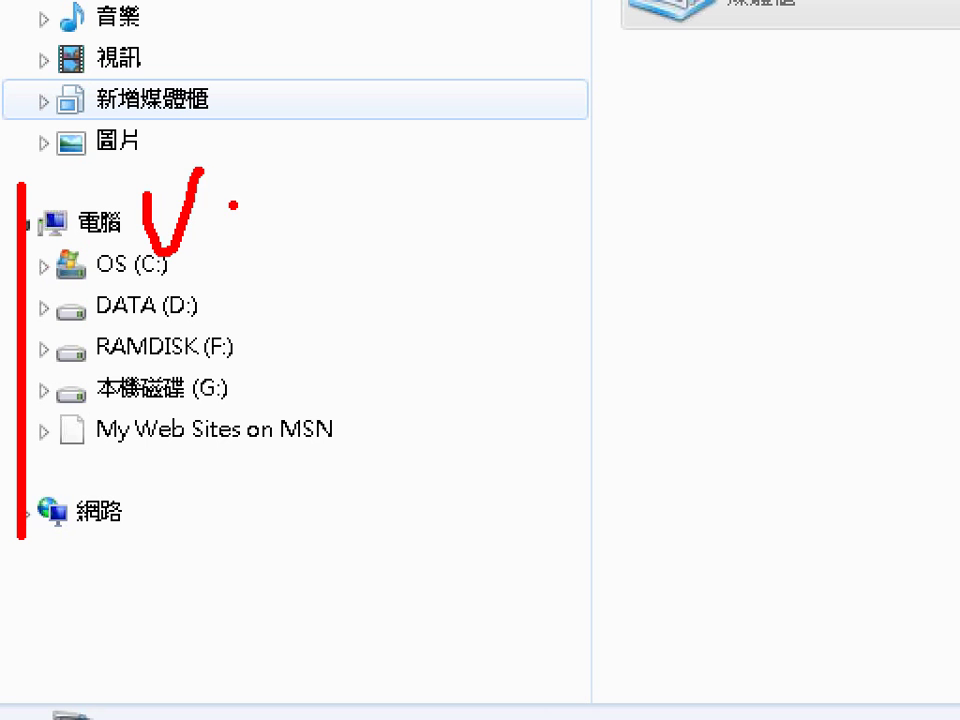
mouse_move(238, 234)
mouse_down()
mouse_move(770, 160)
mouse_move(818, 203)
mouse_move(718, 250)
mouse_up()
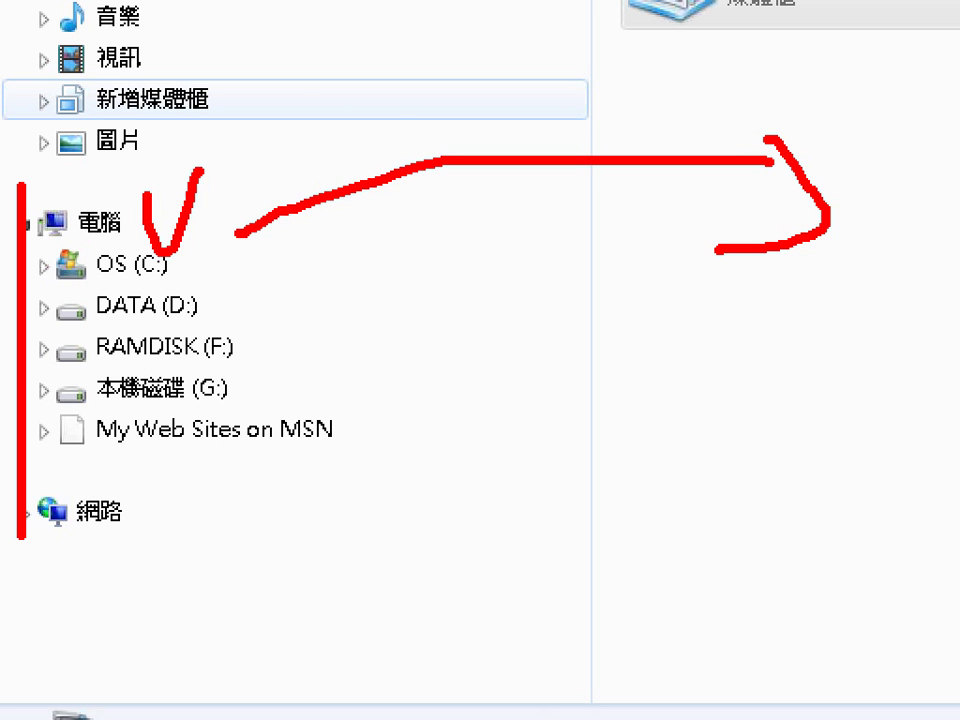
mouse_move(425, 448)
mouse_down()
mouse_move(80, 530)
mouse_move(8, 130)
mouse_move(330, 115)
mouse_move(485, 220)
mouse_move(507, 268)
mouse_up()
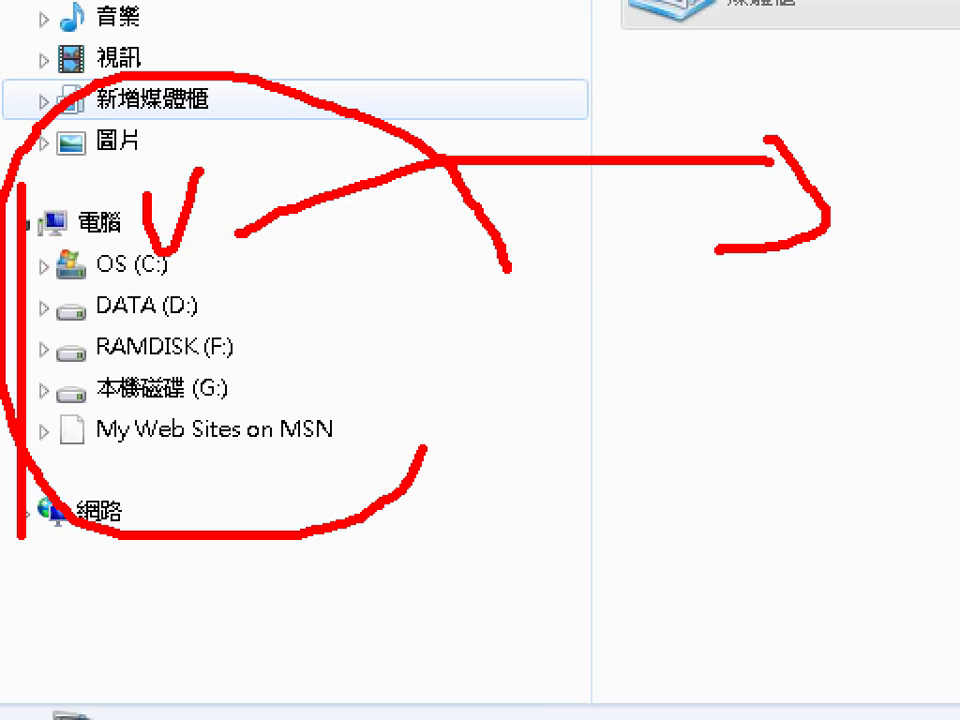
key(Escape)
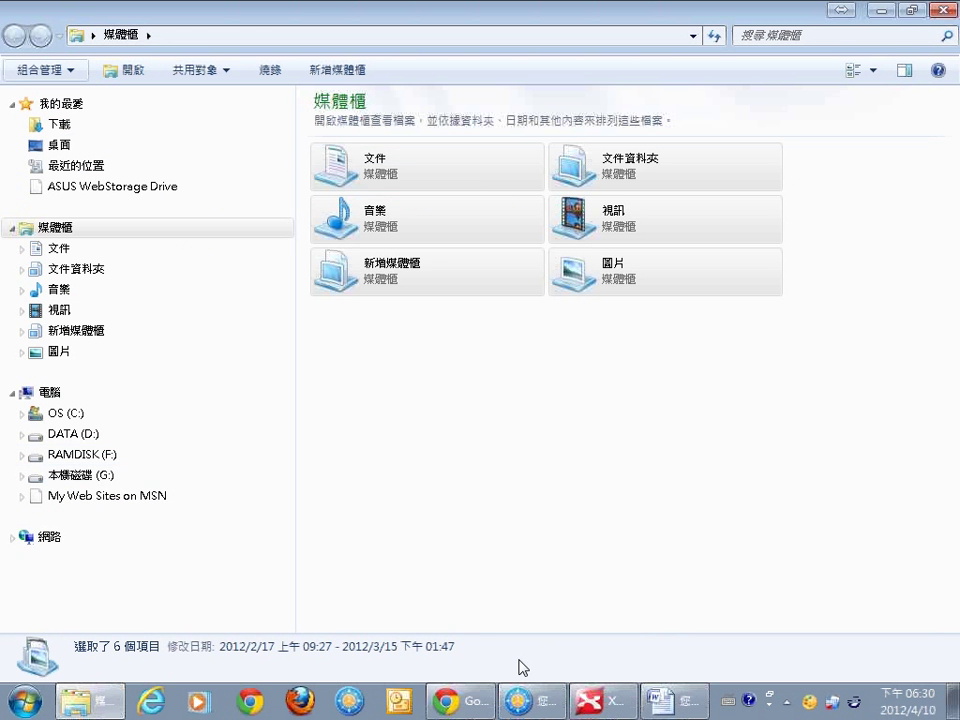
Switch to the XMind mind map and read the note on the topic "Q：自動展開到目前資料夾？" in an enlarged note window.
click(592, 700)
click(708, 212)
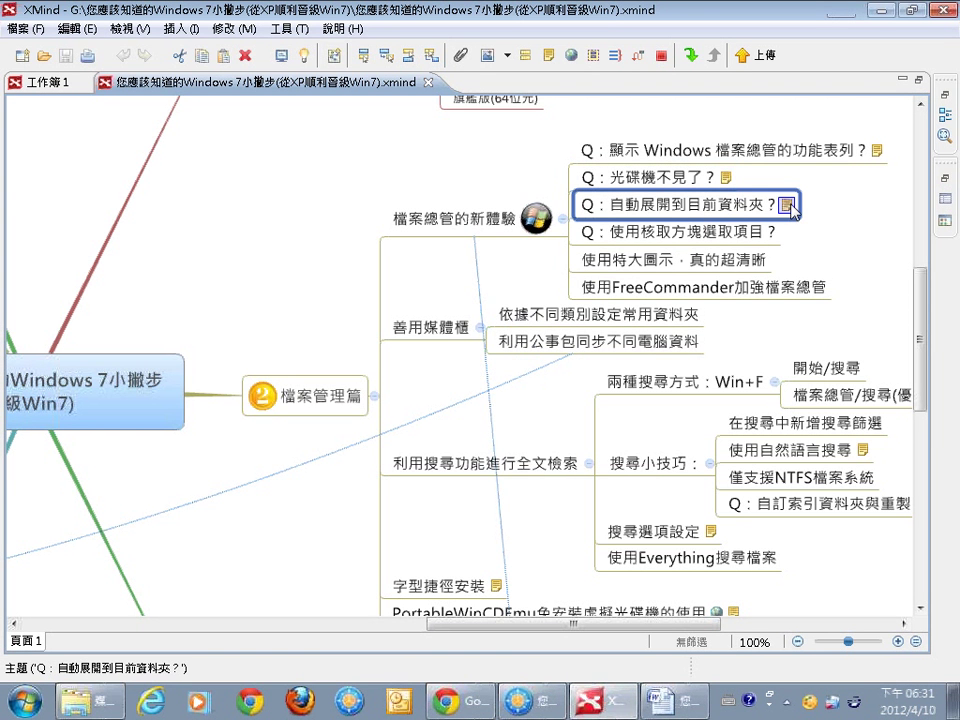
mouse_move(791, 207)
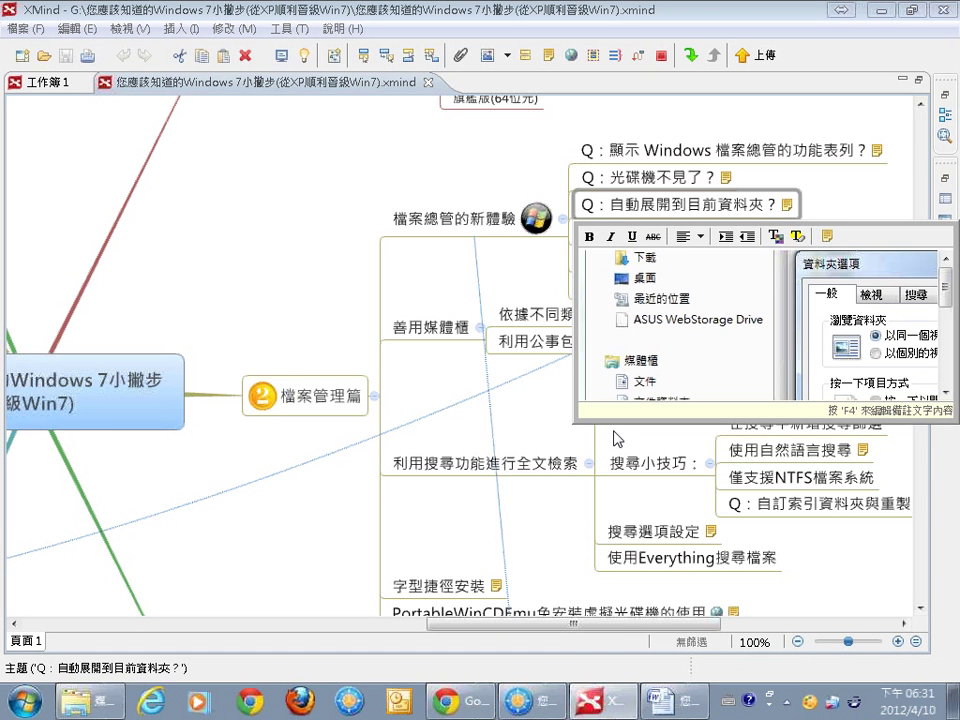
drag(615, 424, 628, 622)
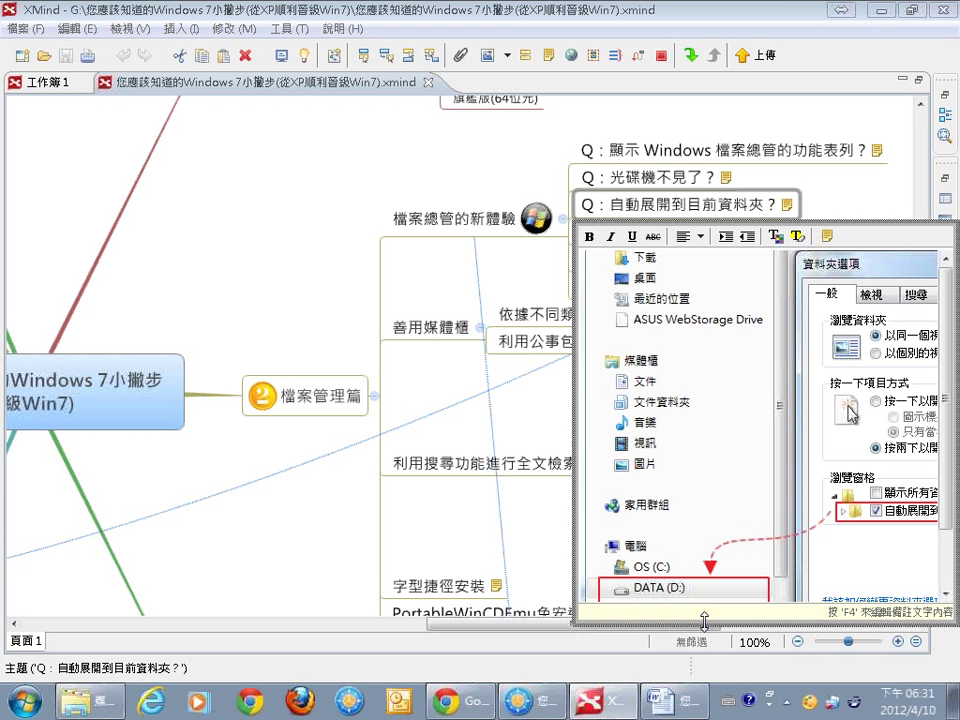
drag(705, 622, 716, 660)
scroll(905, 560, down, 1)
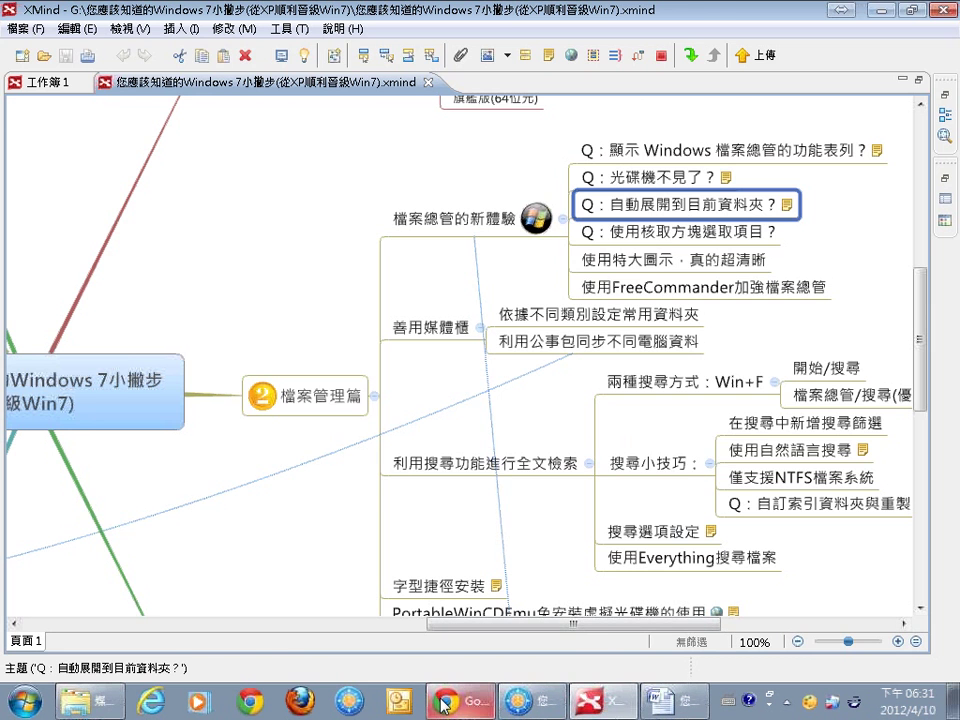
Switch to Explorer, show drive DATA (D:), and enable 自動展開到目前資料夾 in the folder options (資料夾選項).
click(88, 708)
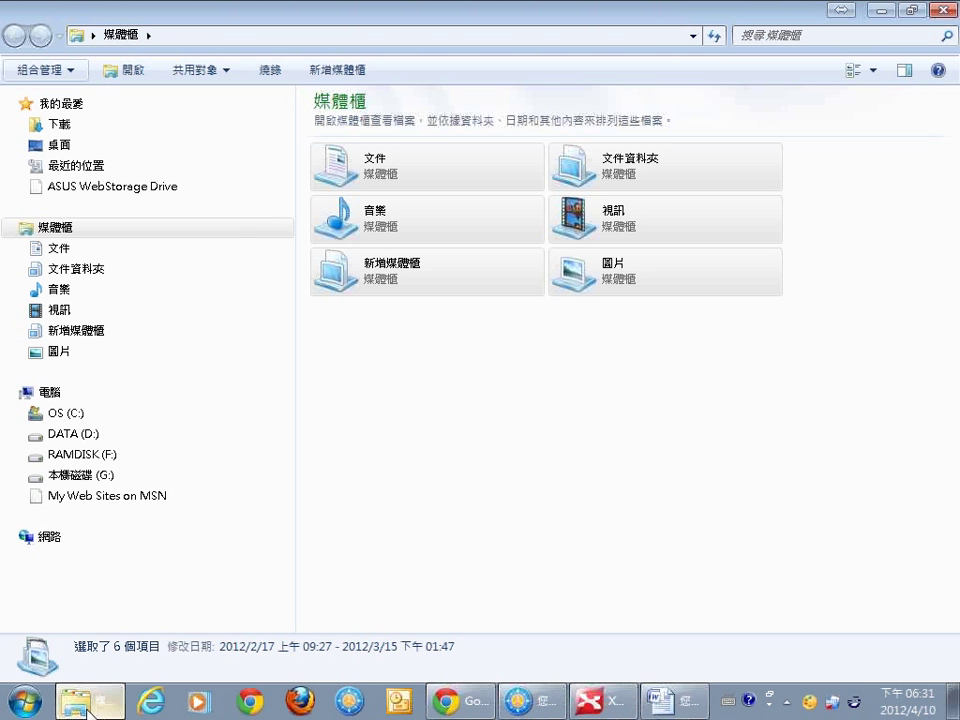
click(75, 434)
click(48, 70)
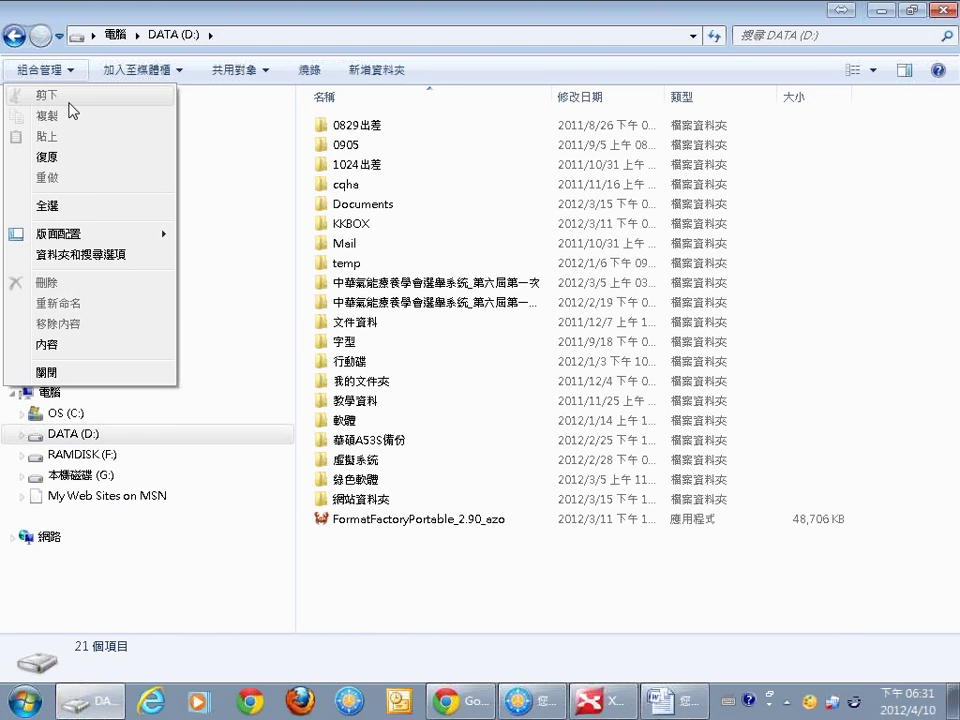
mouse_move(160, 234)
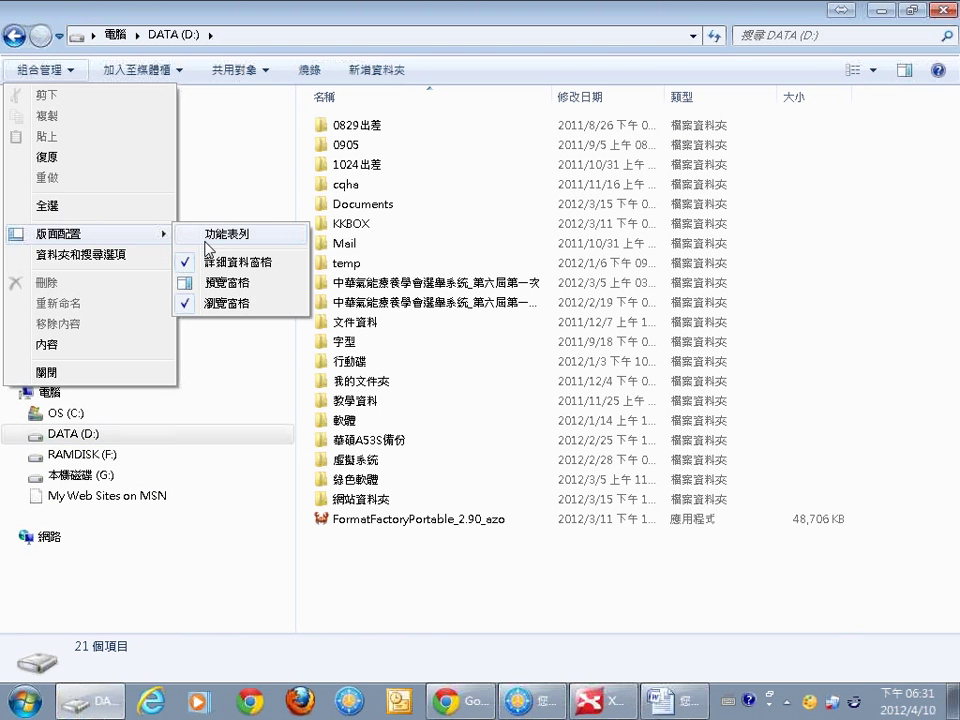
click(114, 256)
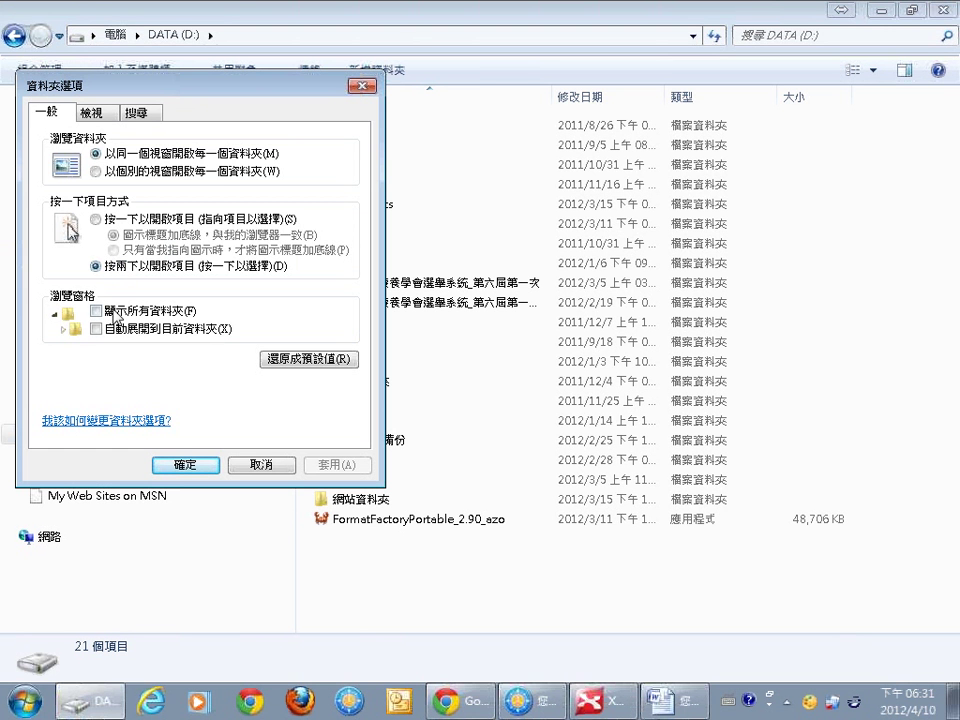
click(97, 330)
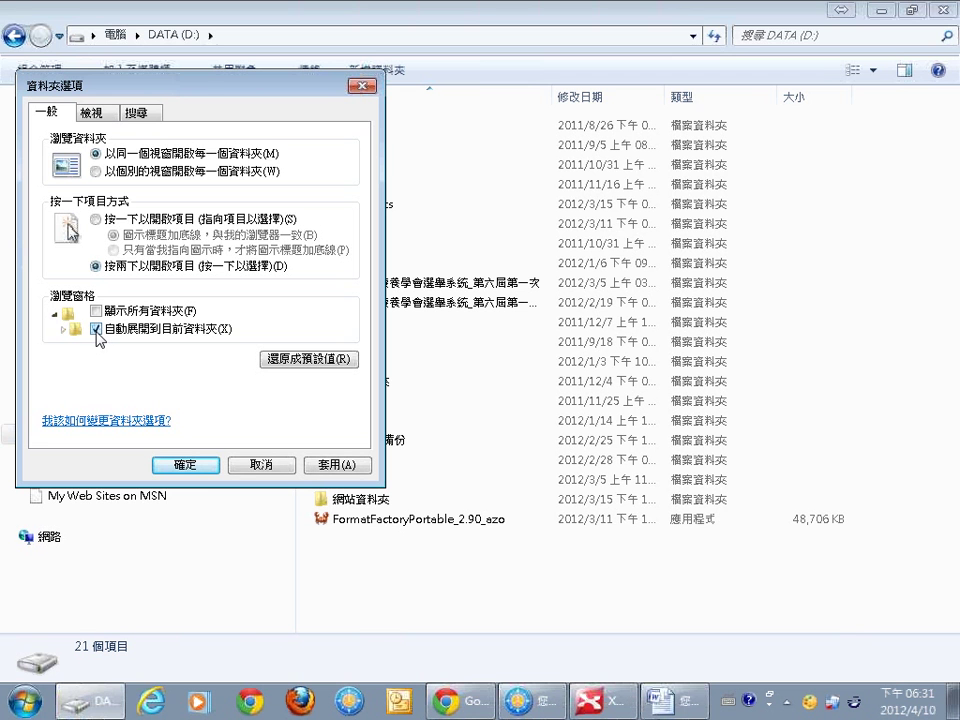
click(343, 469)
click(206, 467)
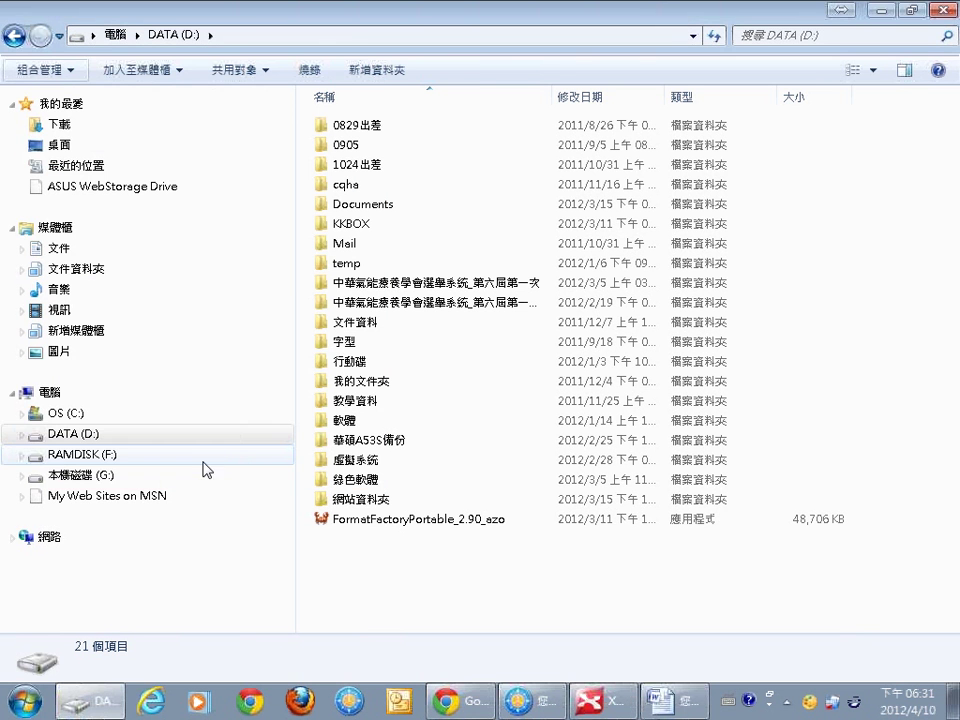
Expand and collapse DATA (D:) in the folder tree, and expand OS (C:).
click(22, 435)
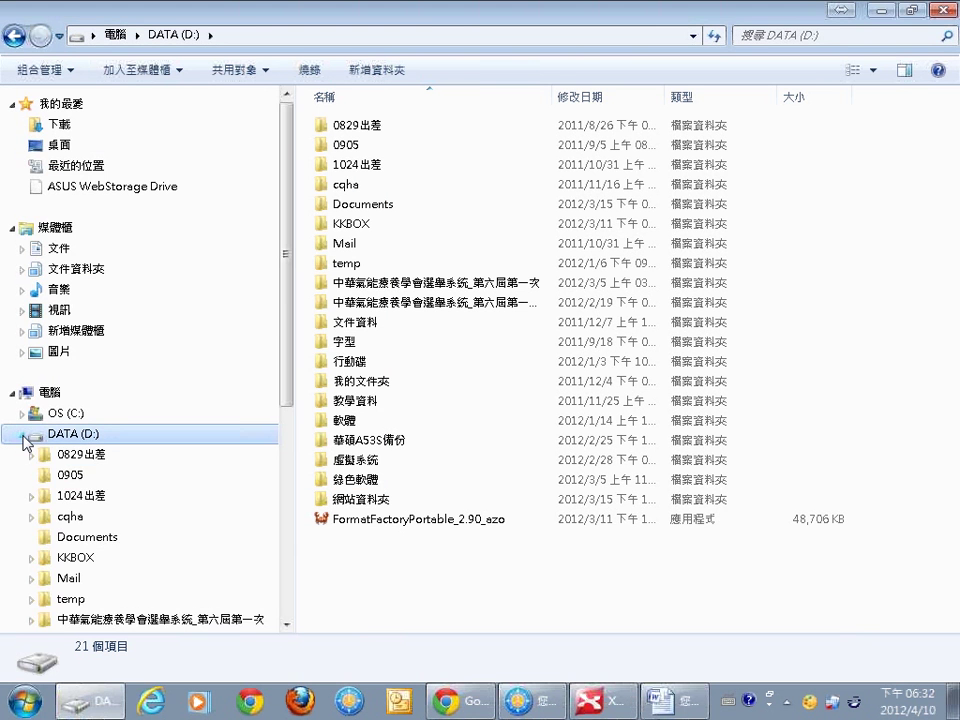
click(22, 435)
click(22, 413)
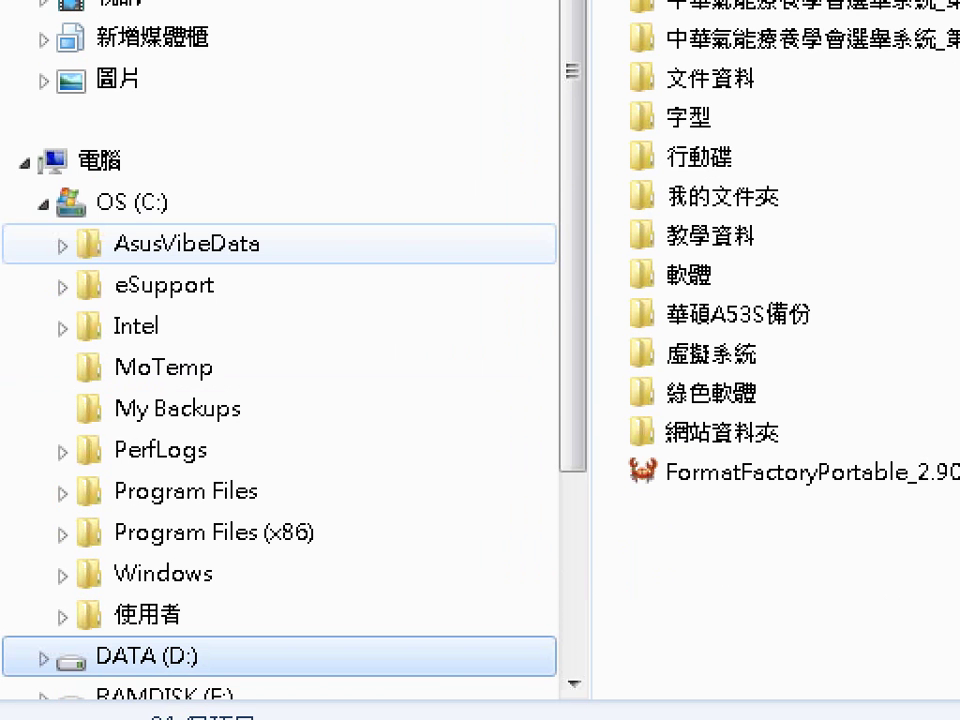
Mark up the zoomed folder tree with a red check mark beside OS (C:) and freehand lines along its subfolders.
drag(150, 158, 214, 131)
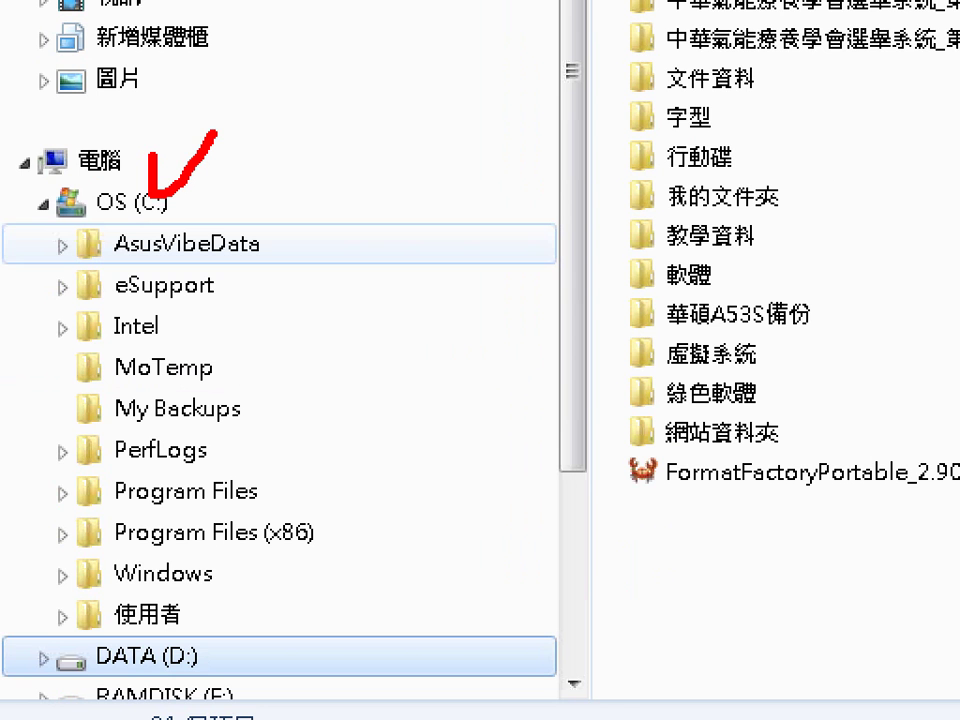
mouse_move(28, 224)
mouse_down()
mouse_move(26, 460)
mouse_move(39, 612)
mouse_up()
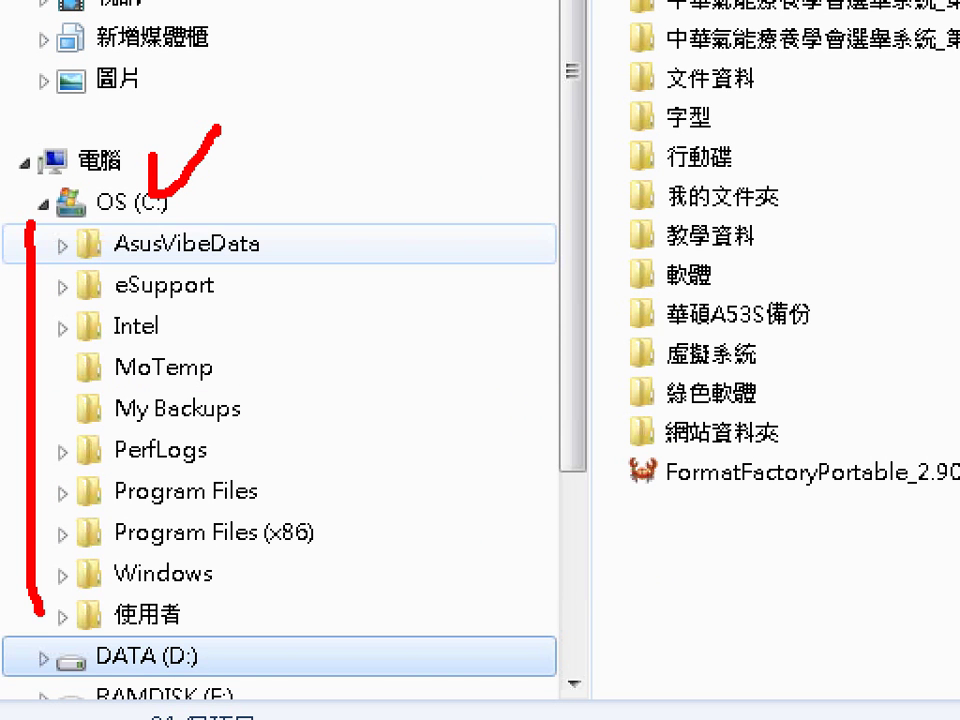
drag(38, 606, 48, 650)
mouse_move(390, 557)
mouse_down()
mouse_move(231, 660)
mouse_move(2, 378)
mouse_move(130, 110)
mouse_move(318, 490)
mouse_move(318, 575)
mouse_up()
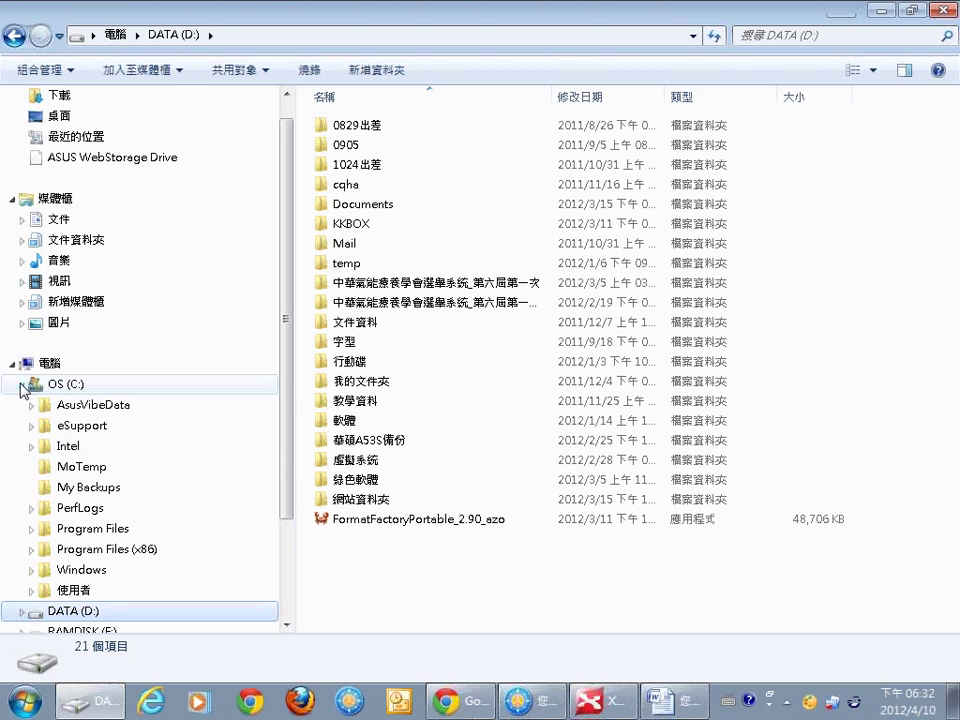
Collapse OS (C:) in the folder tree, and select RAMDISK (F:) followed by DATA (D:).
click(22, 385)
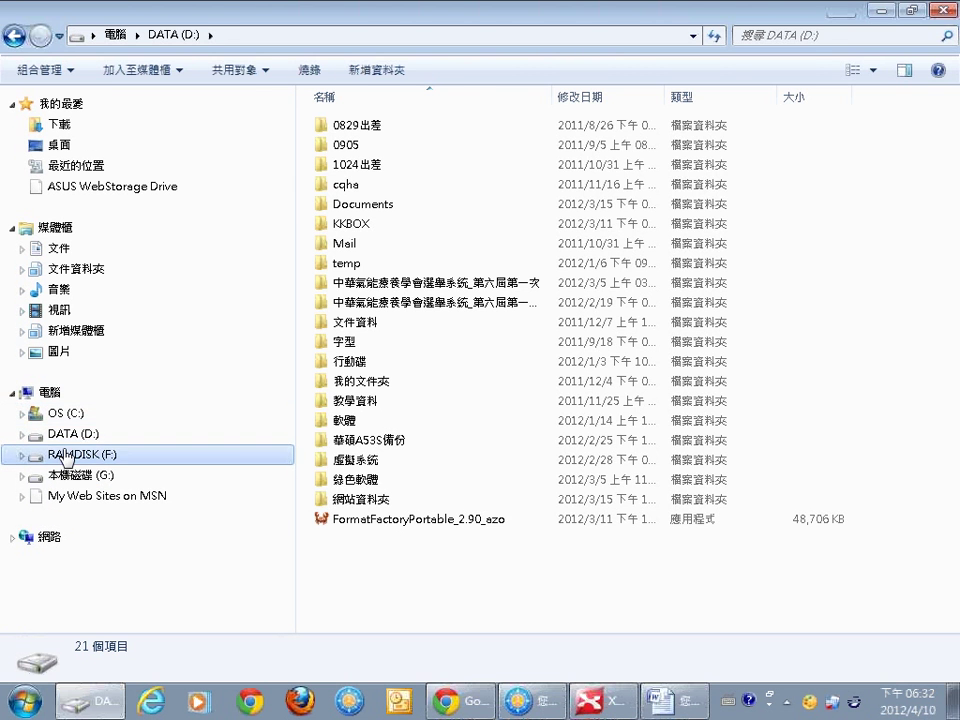
click(66, 454)
click(68, 434)
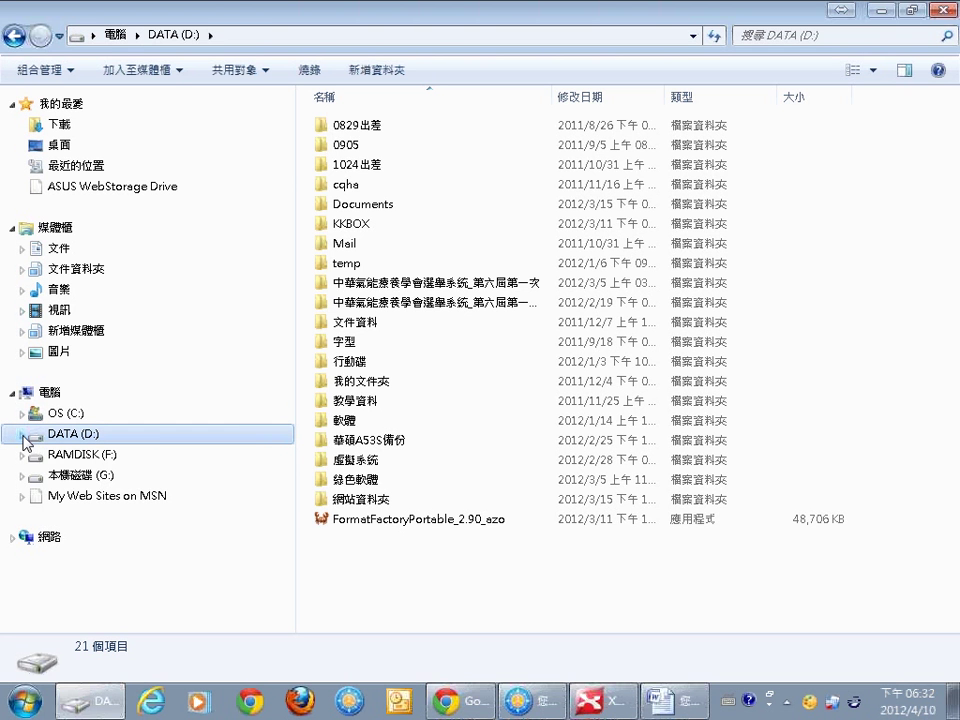
Open and expand OS (C:), show the contents of its AsusVibeData folder, and collapse the drive again.
key(Up)
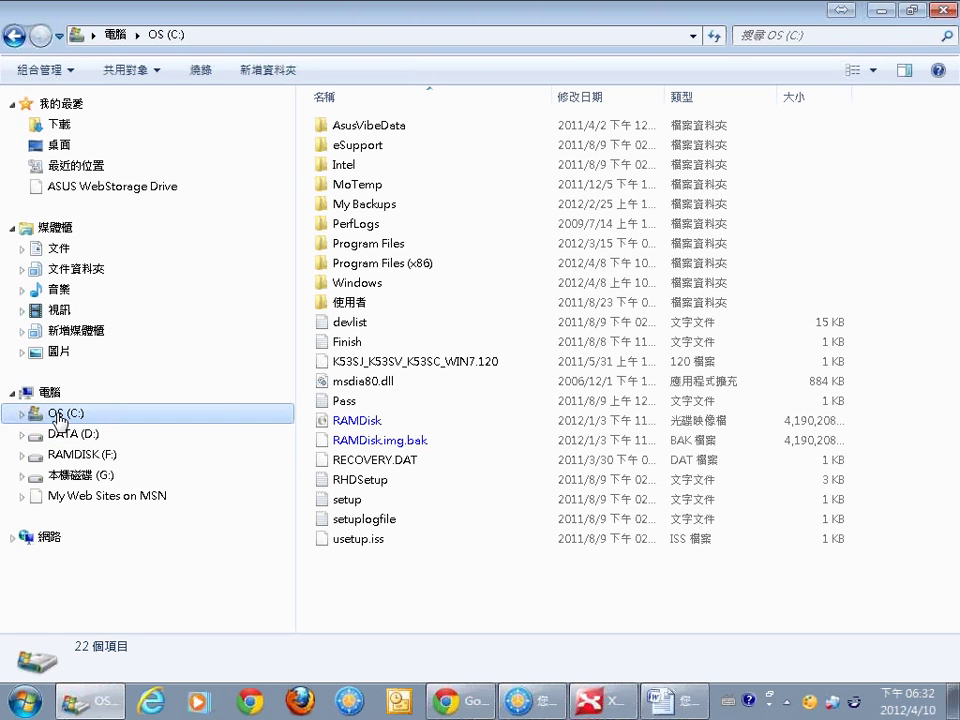
key(Right)
click(45, 405)
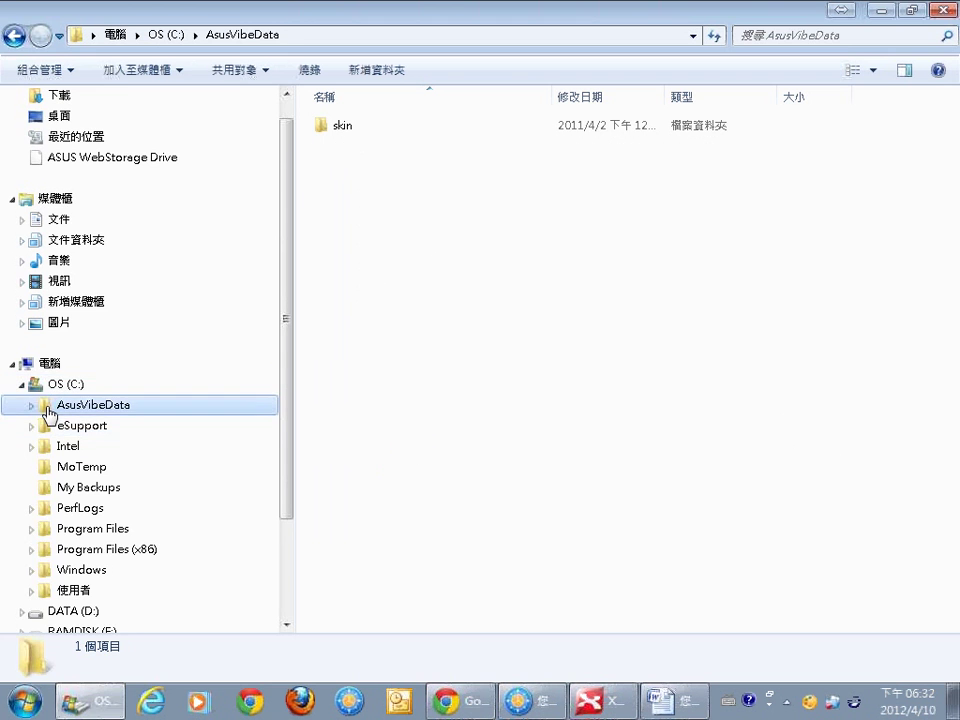
click(32, 406)
click(24, 415)
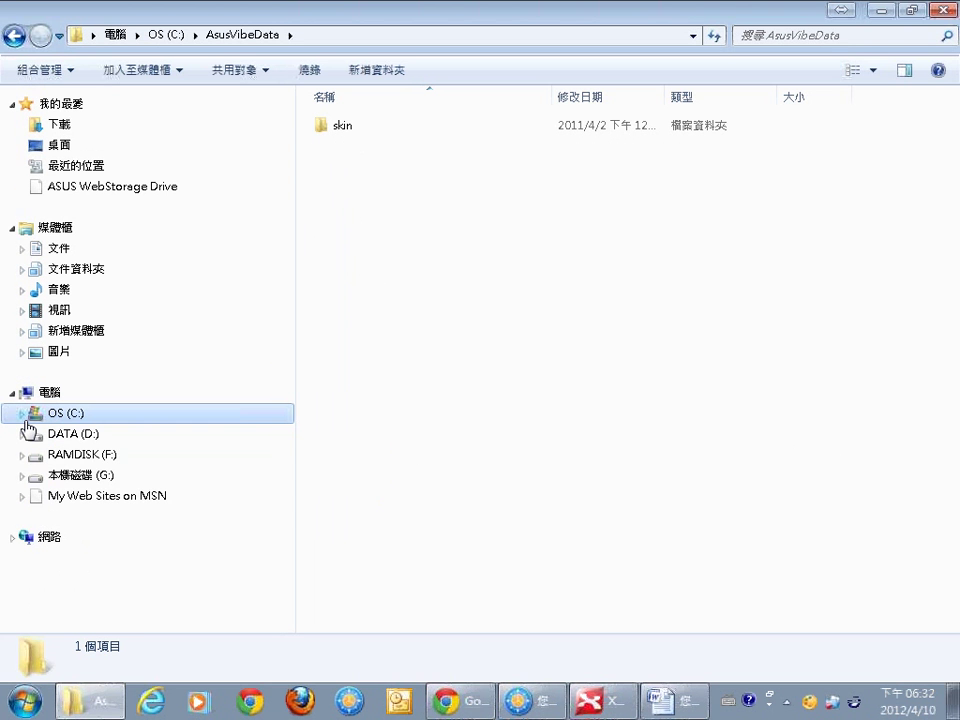